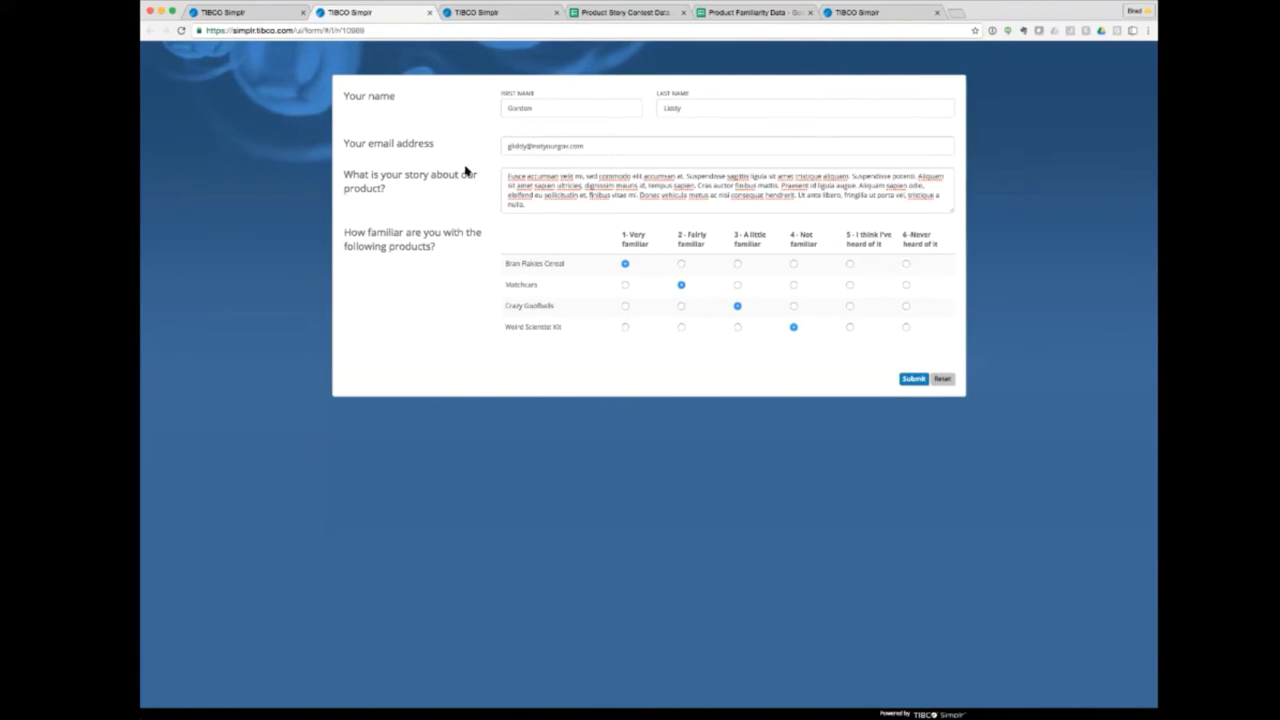
# Review the story answer on the contest form and compare the Update Spreadsheets flow's first mapping with the Product Story Contest Data sheet
pyautogui.moveTo(536, 200); pyautogui.dragTo(520, 175)
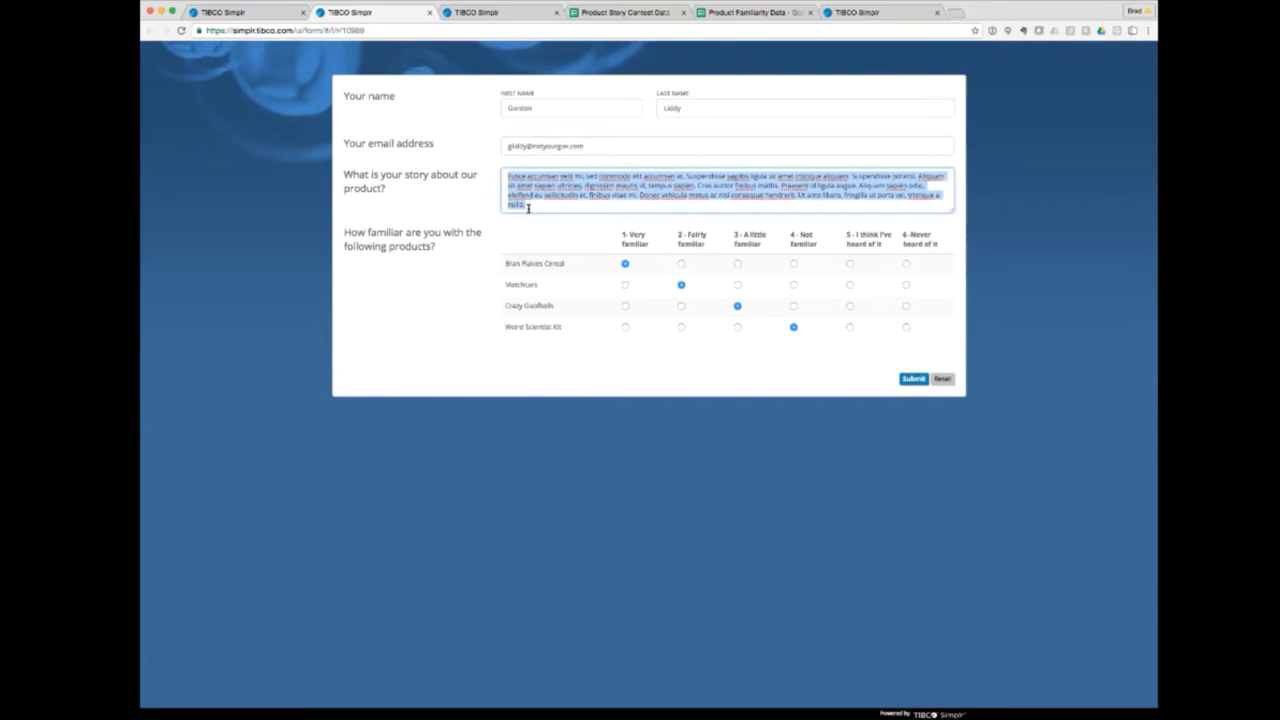
pyautogui.click(529, 208)
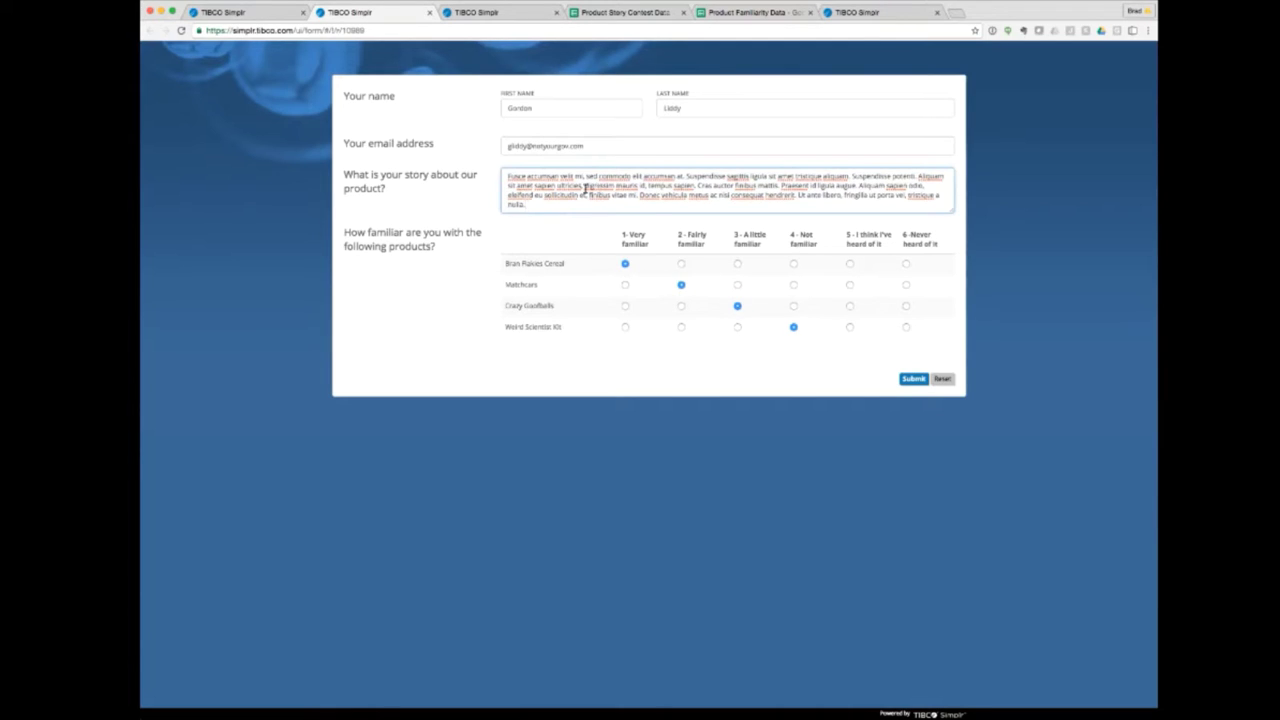
pyautogui.click(485, 16)
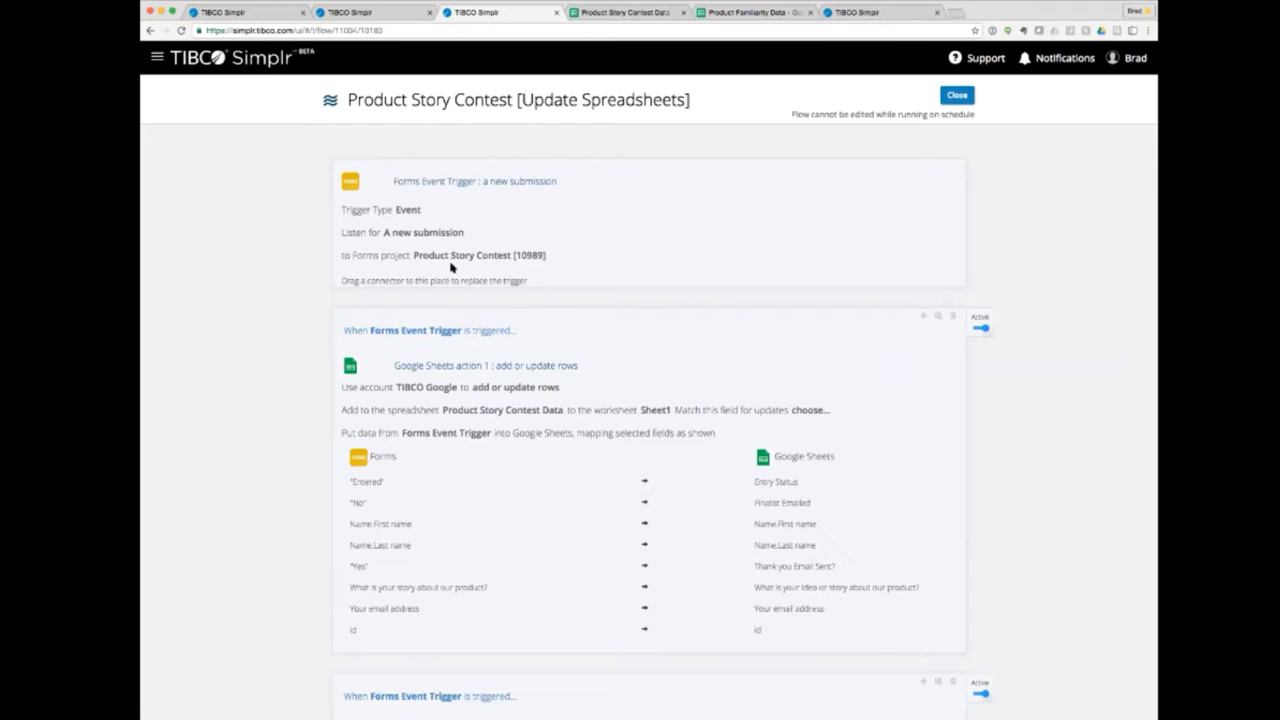
pyautogui.scroll(-3, 586, 360)
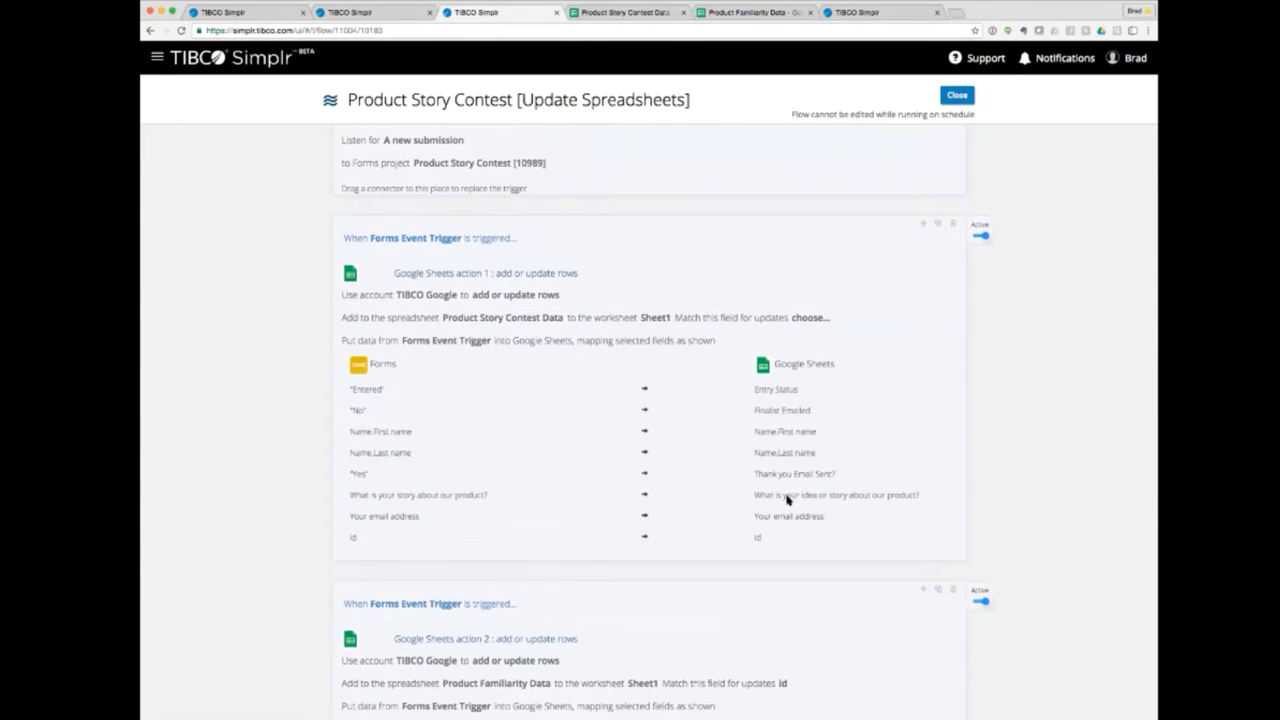
pyautogui.click(617, 12)
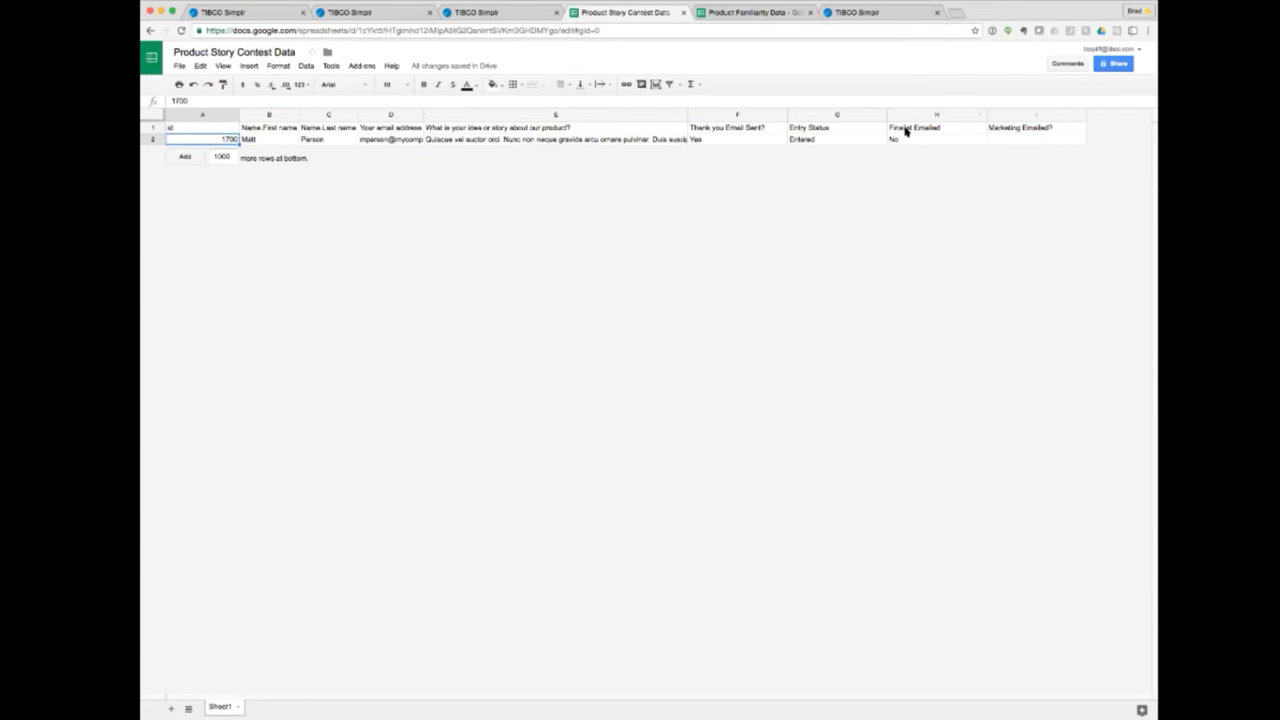
# Compare the Update Spreadsheets flow's product familiarity field mapping with the Product Familiarity Data spreadsheet
pyautogui.click(480, 13)
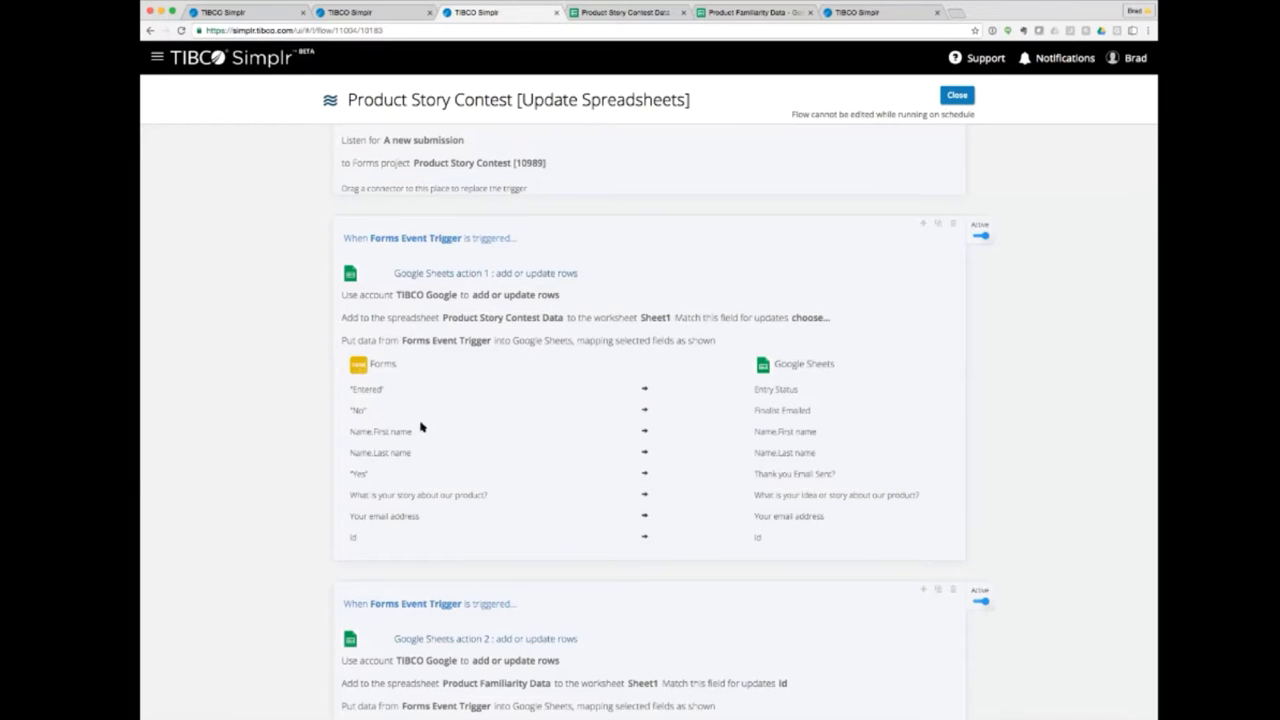
pyautogui.scroll(-3, 694, 503)
pyautogui.scroll(-5, 694, 503)
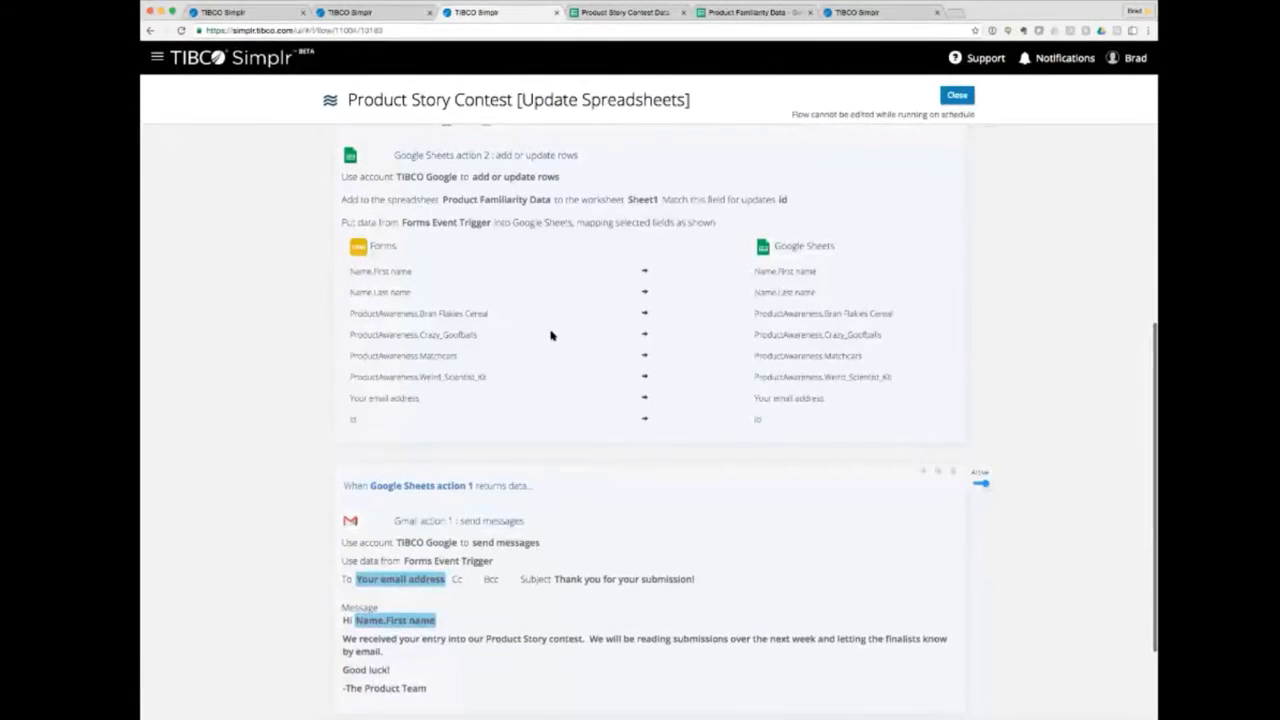
pyautogui.scroll(1, 550, 335)
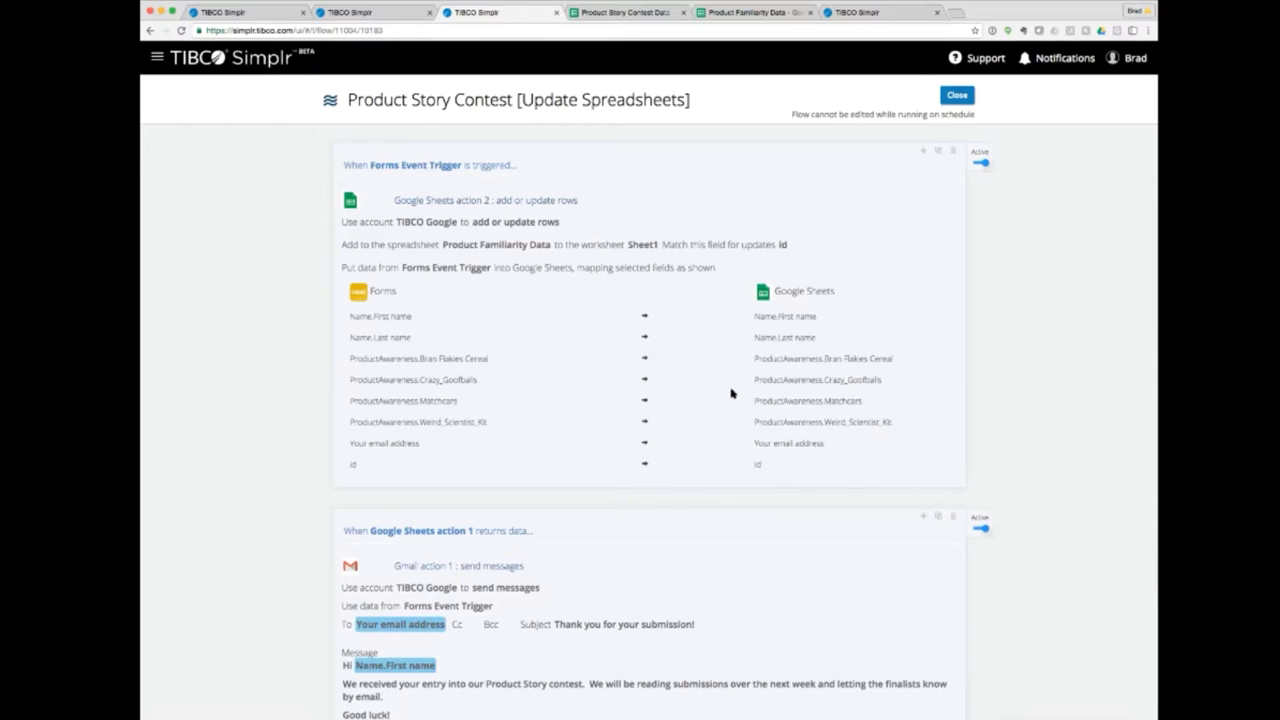
pyautogui.click(737, 14)
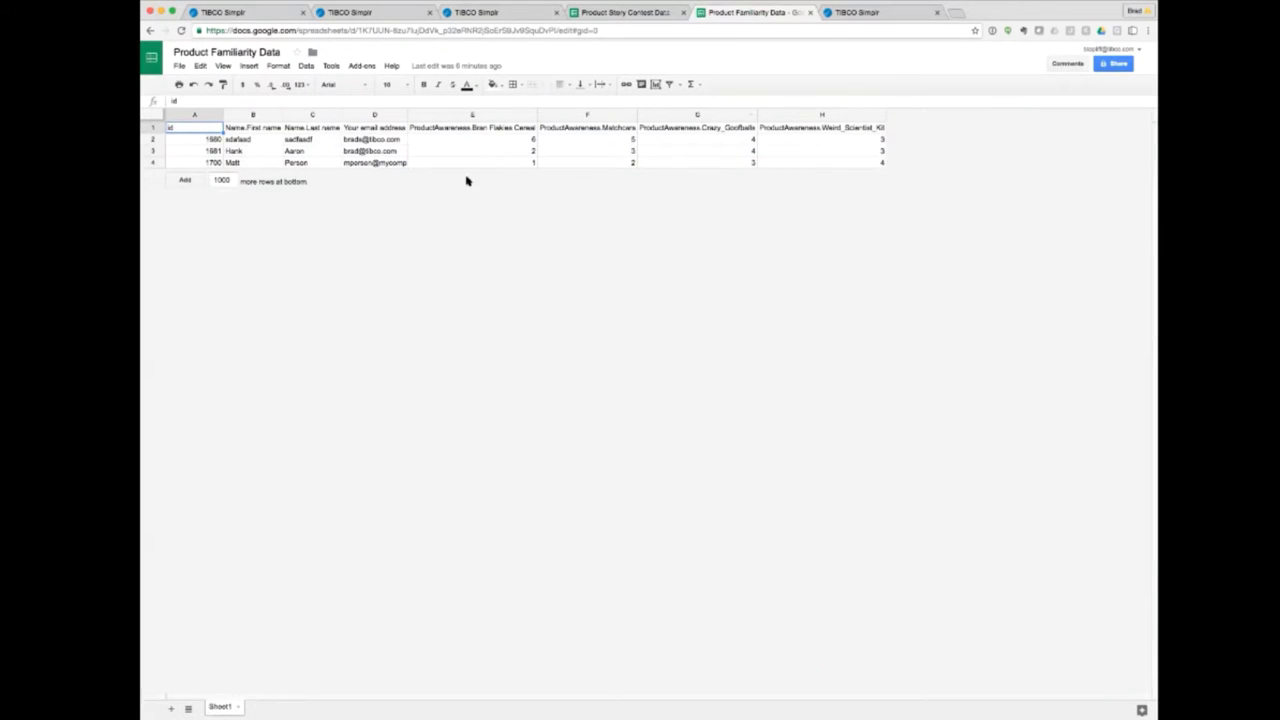
# Review the Gmail thank-you message action at the end of the Update Spreadsheets flow
pyautogui.click(600, 13)
pyautogui.click(508, 13)
pyautogui.scroll(-4, 578, 512)
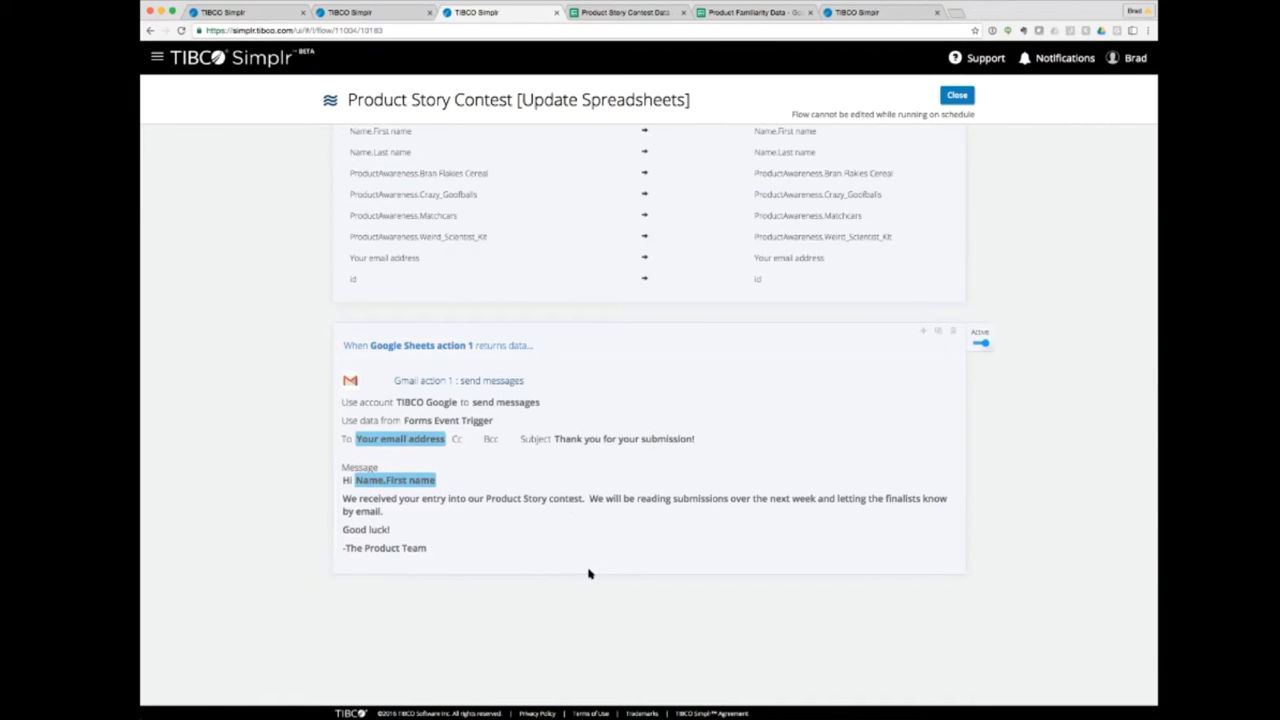
# Submit the completed contest form and check the Product Story Contest Data spreadsheet for the new entry
pyautogui.click(366, 14)
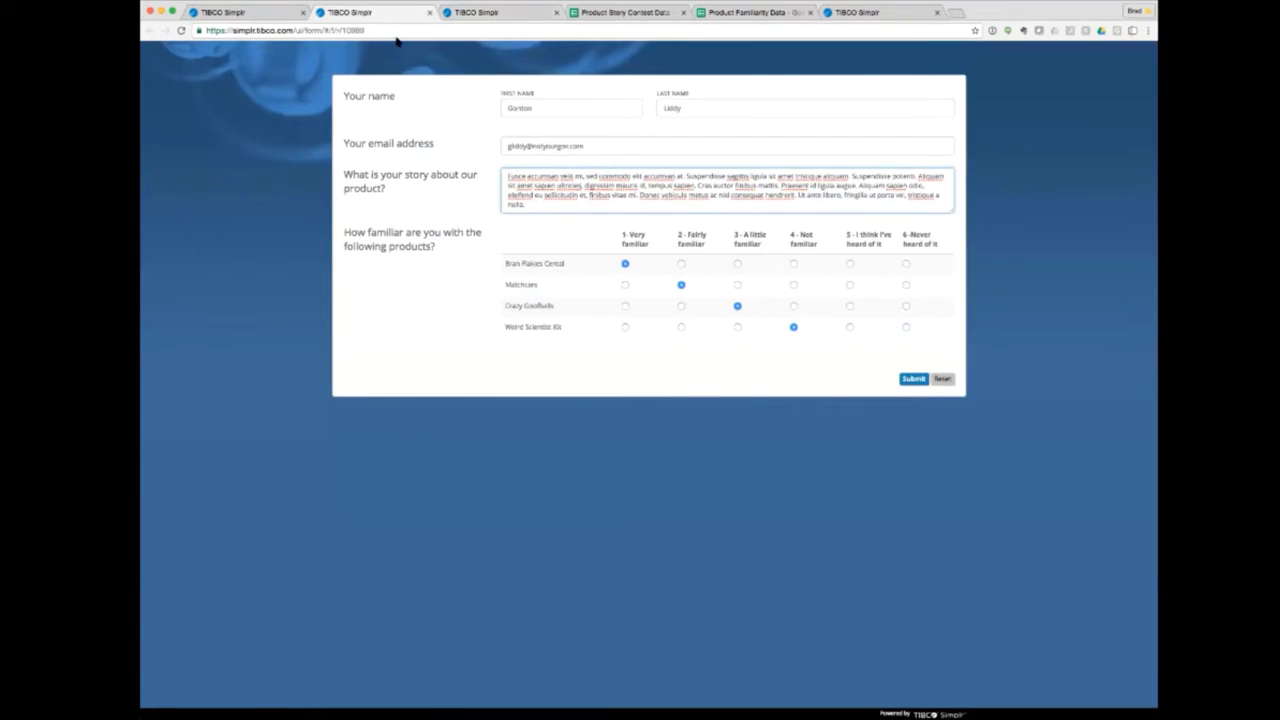
pyautogui.click(907, 380)
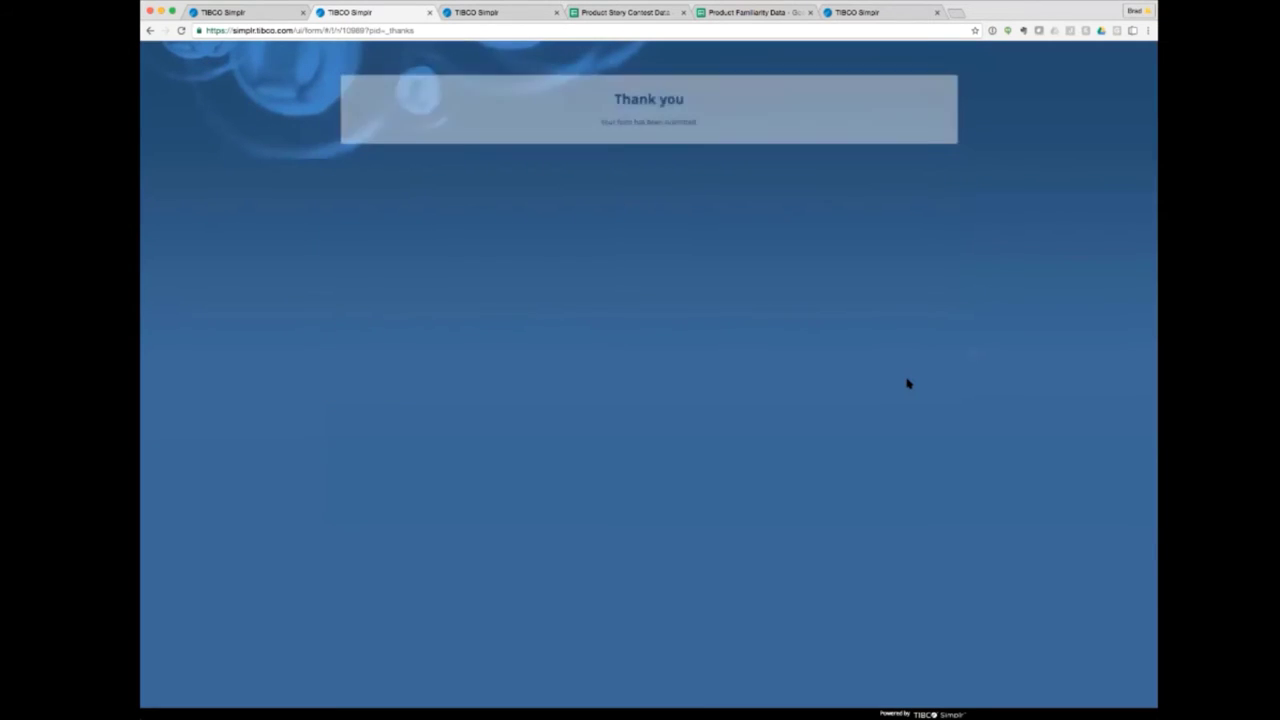
pyautogui.click(480, 12)
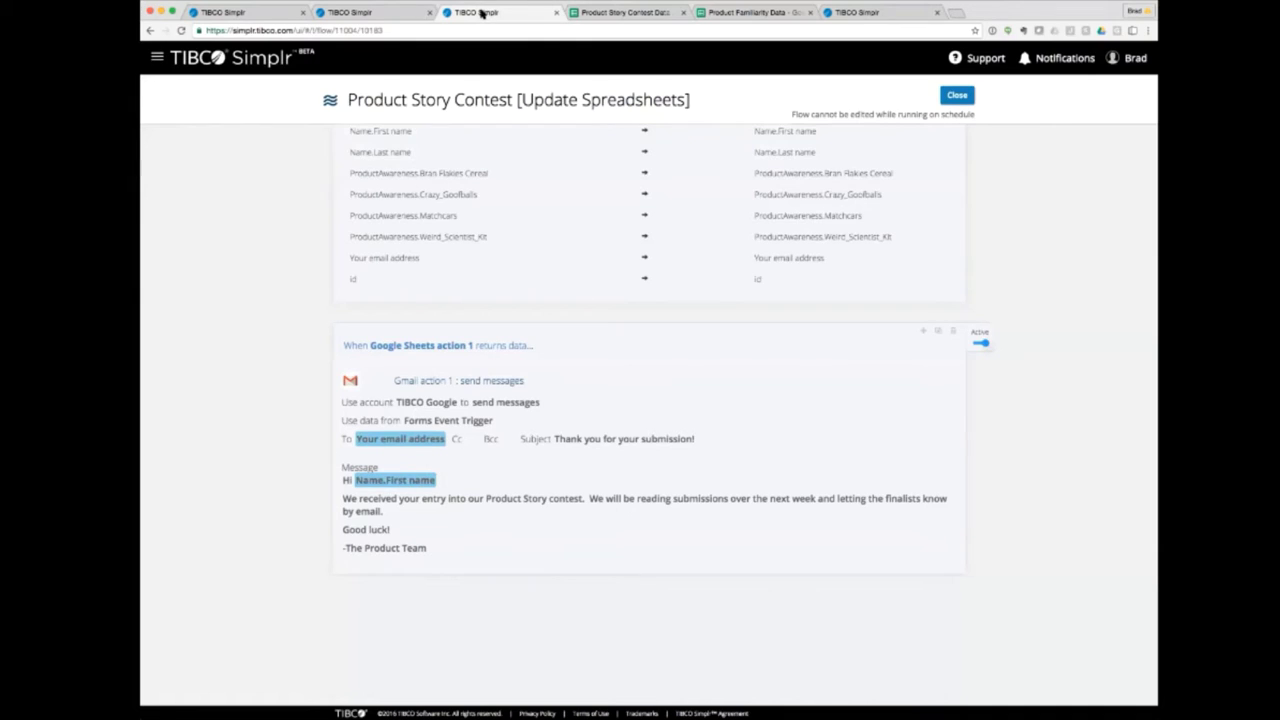
pyautogui.scroll(5, 527, 97)
pyautogui.scroll(5, 527, 97)
pyautogui.click(630, 12)
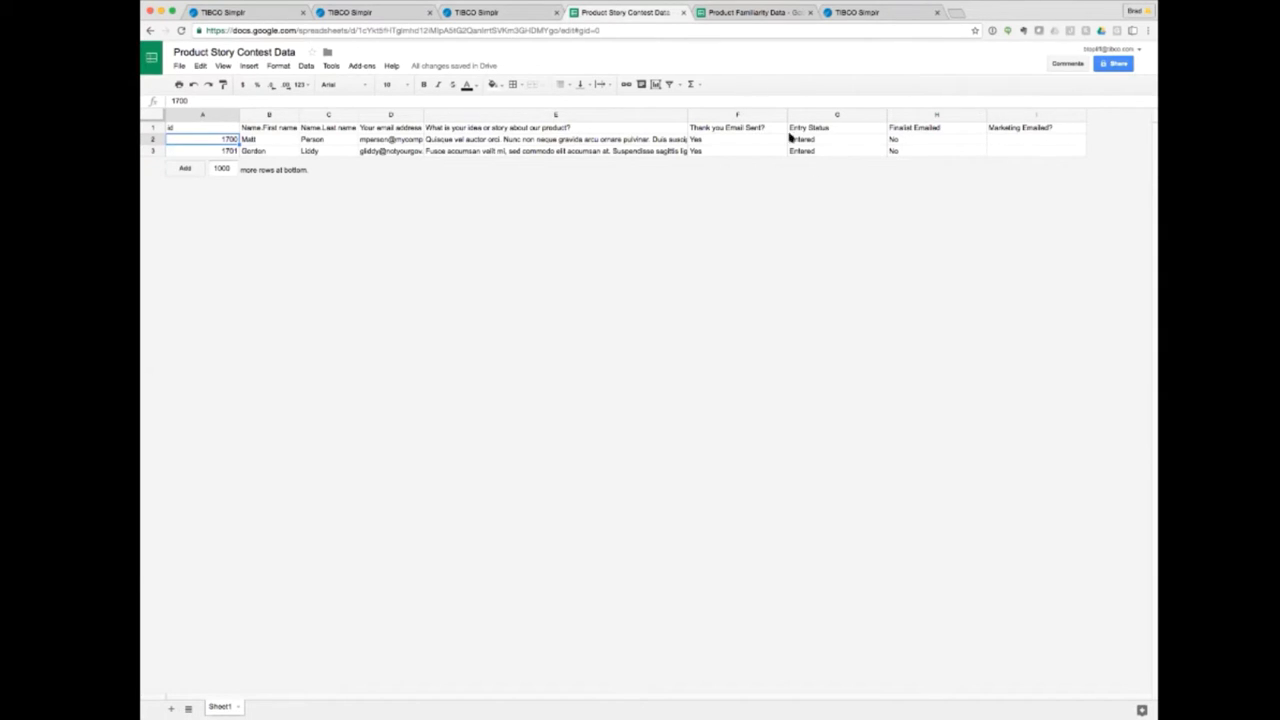
# Open the Product Finalist Followup flow and review its timer trigger, spreadsheet source, finalist filter and email action
pyautogui.click(860, 12)
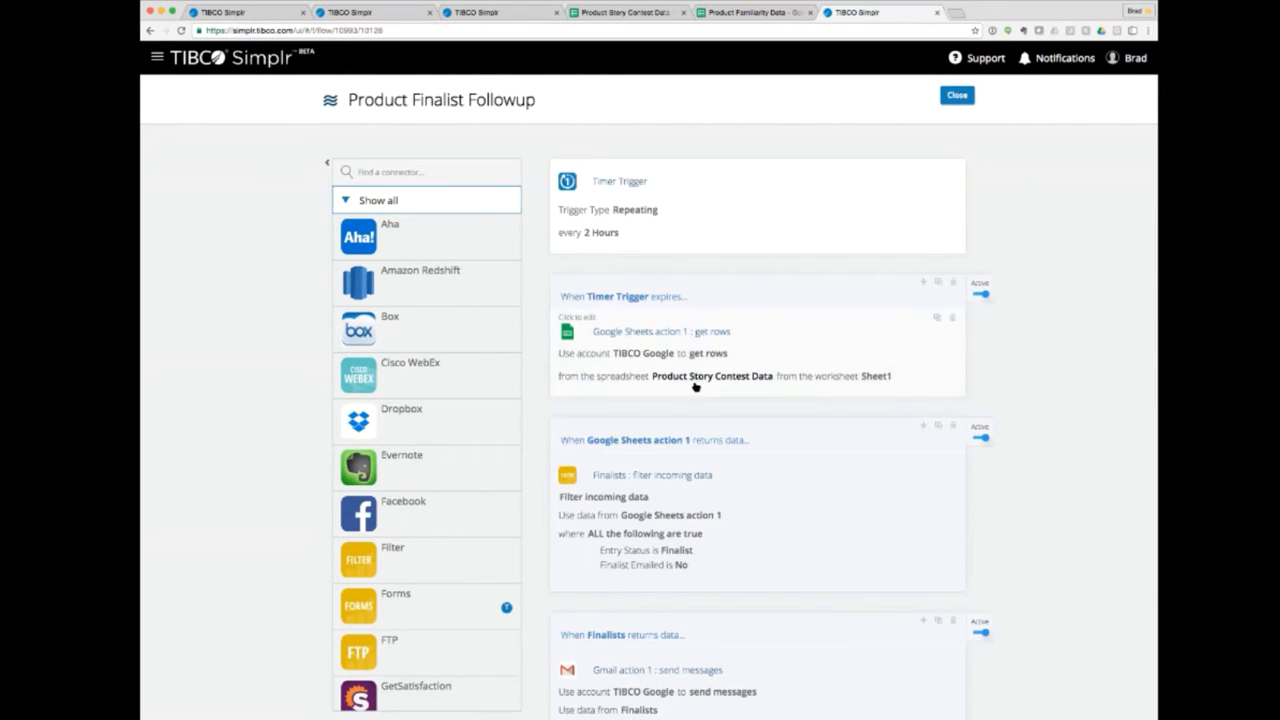
pyautogui.scroll(-1, 698, 388)
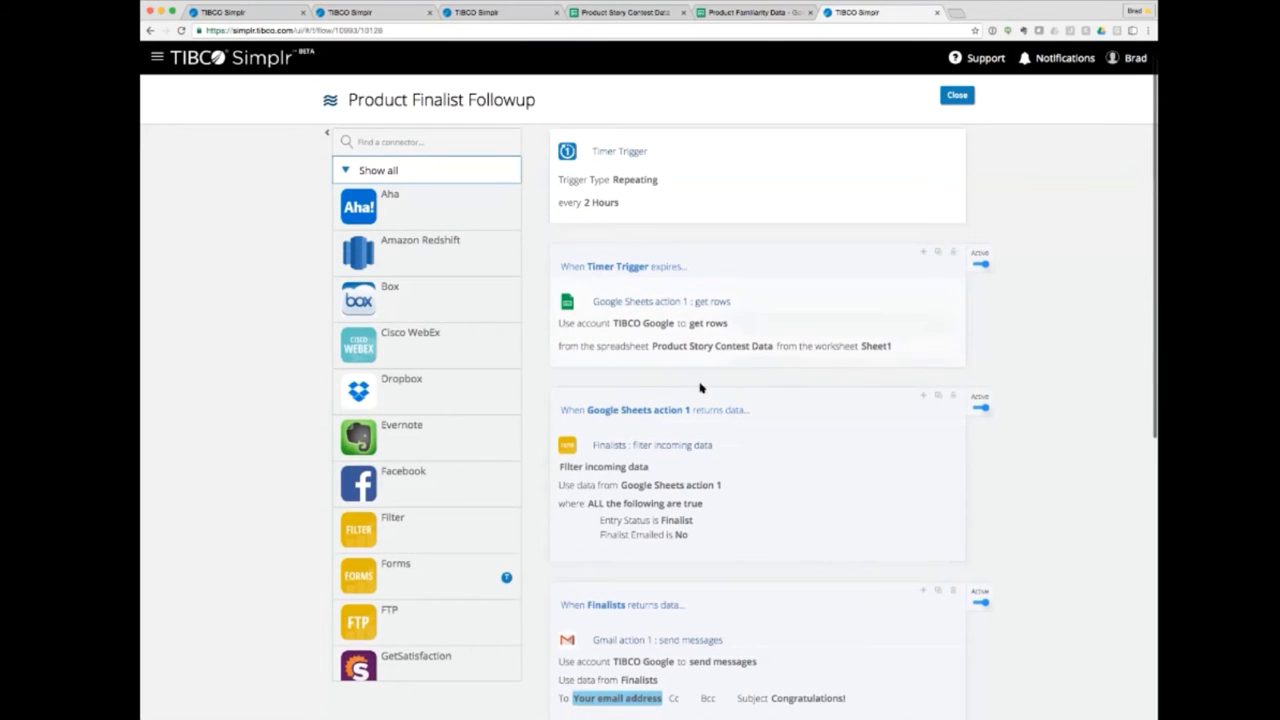
pyautogui.scroll(-3, 751, 460)
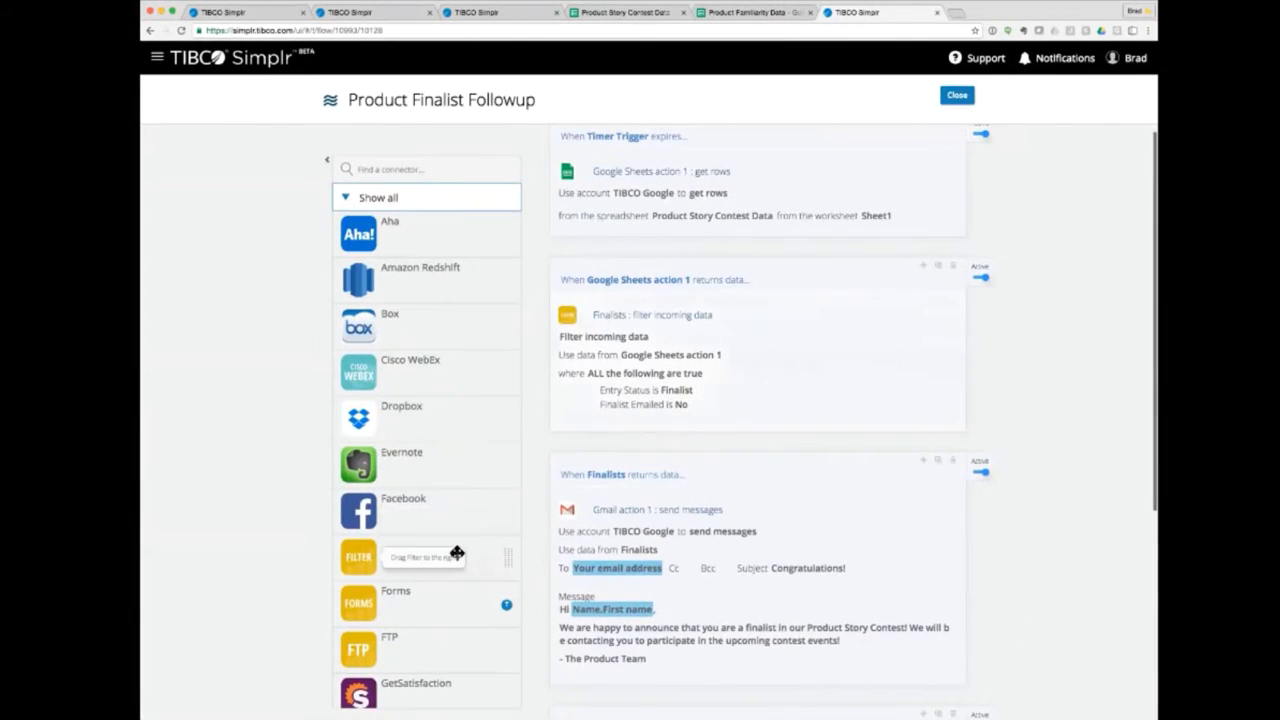
# Add a Filter action to the Product Finalist Followup flow and remove it again
pyautogui.moveTo(457, 553); pyautogui.dragTo(472, 522)
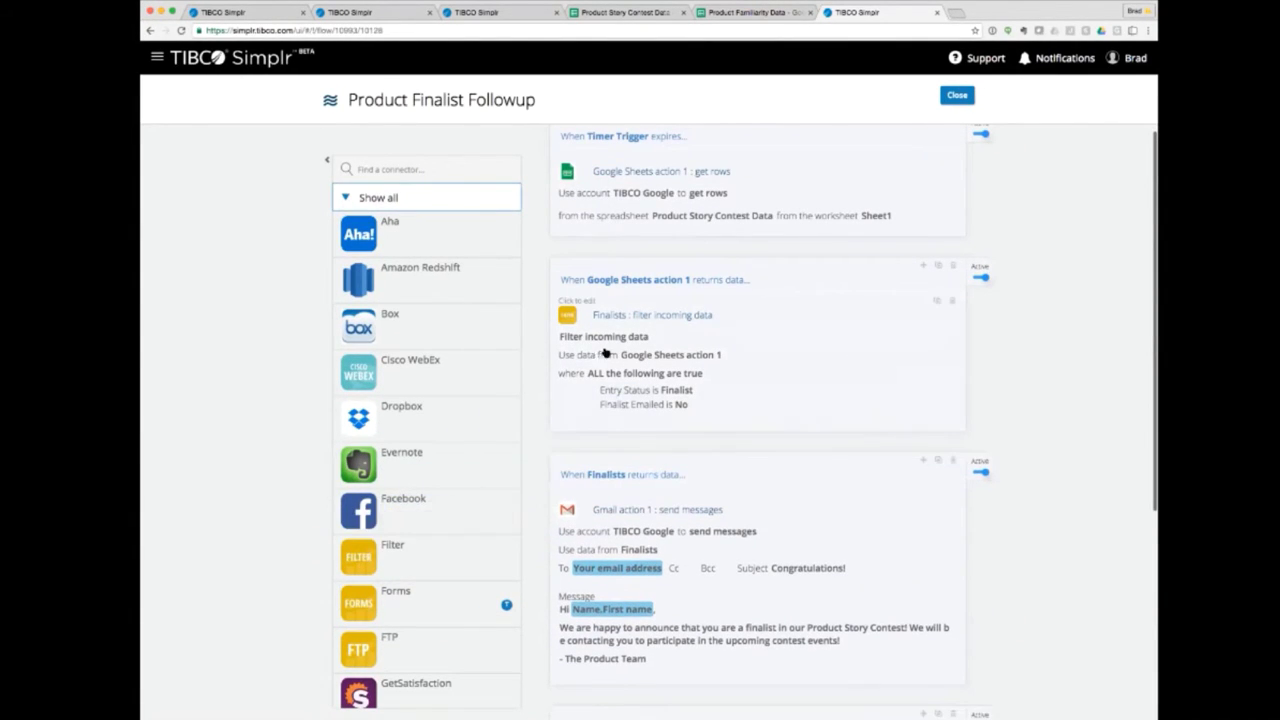
pyautogui.click(953, 462)
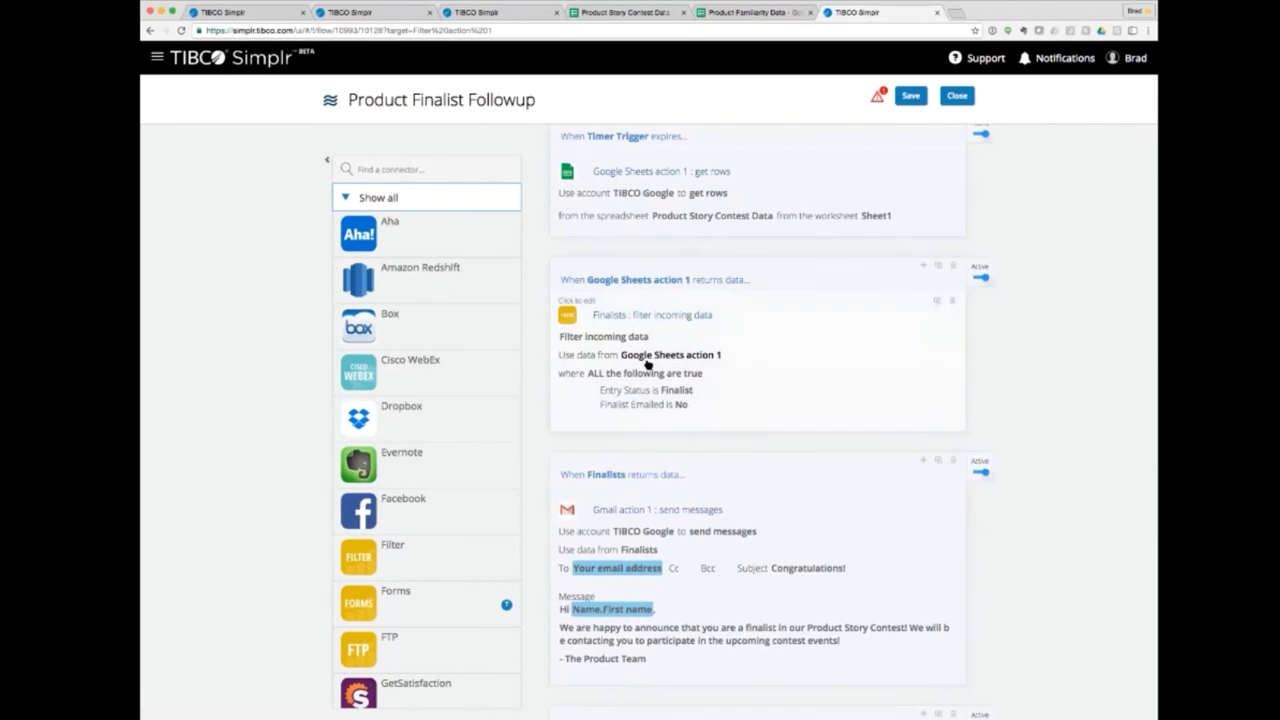
# Rename the action that gets rows from the Product Story Contest Data spreadsheet as Get Data Rows
pyautogui.click(631, 176)
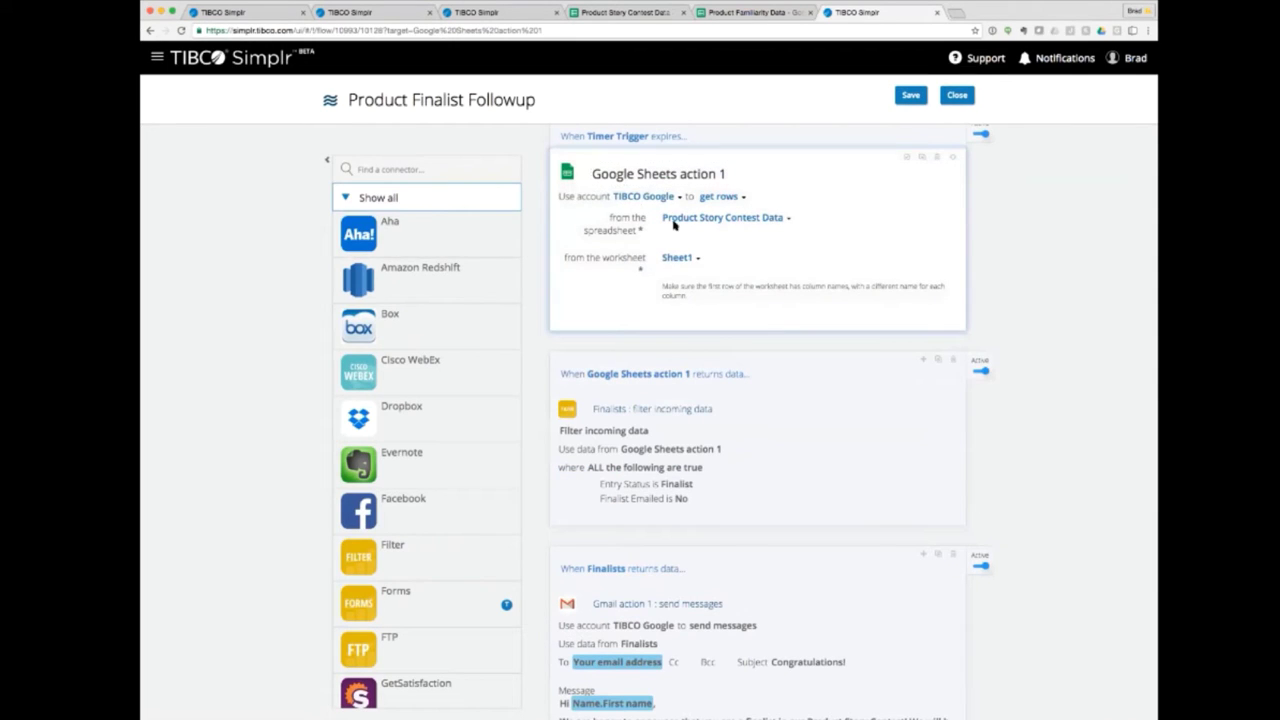
pyautogui.click(633, 175)
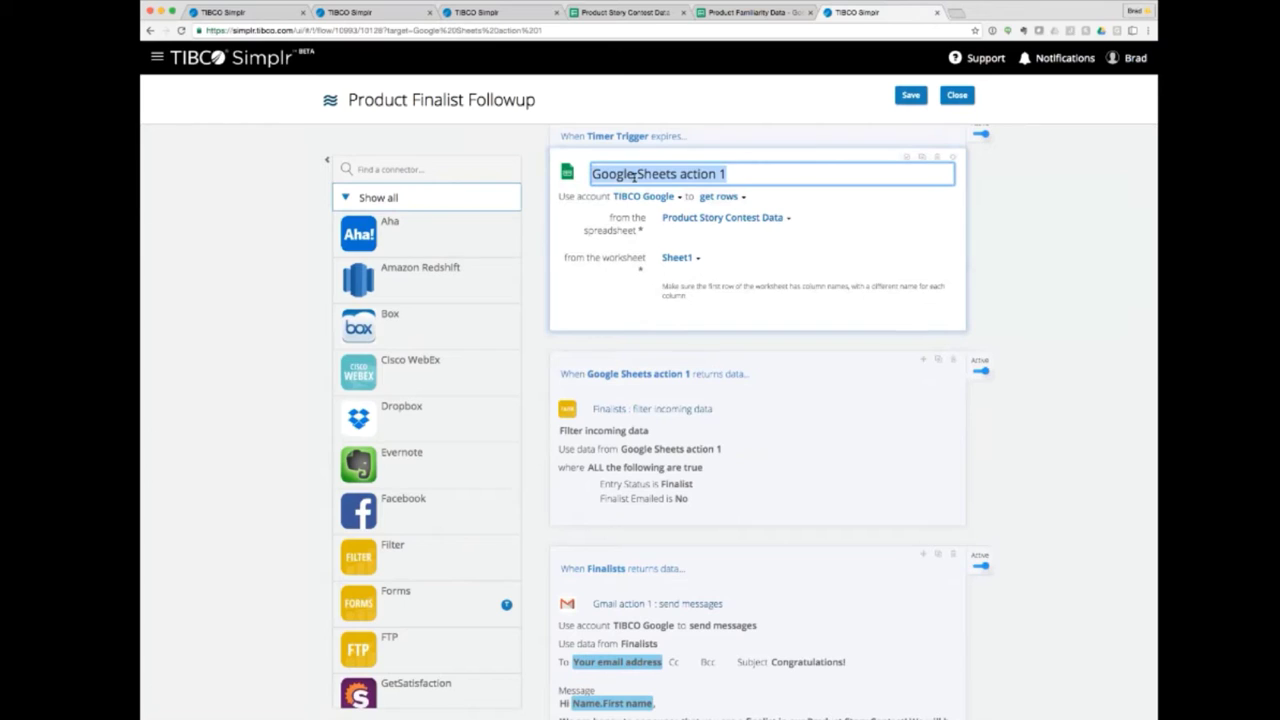
pyautogui.write('Get Dat')
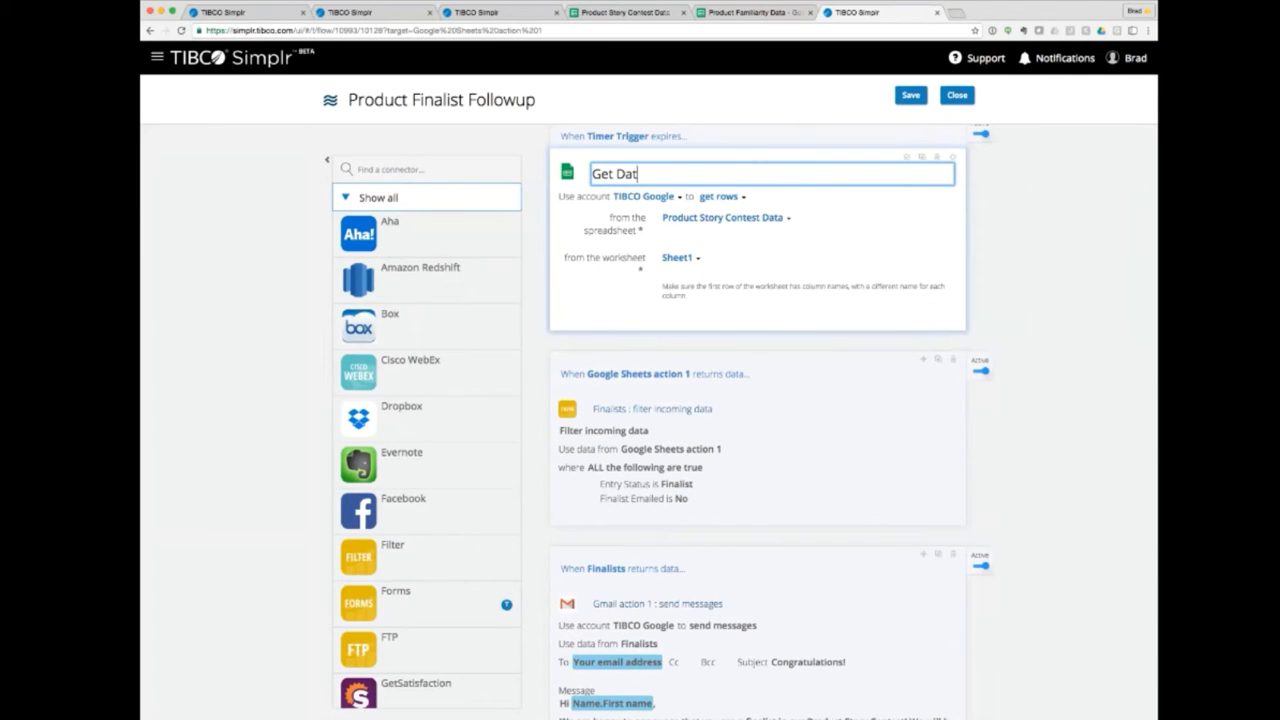
pyautogui.write('a Rows')
pyautogui.click(691, 317)
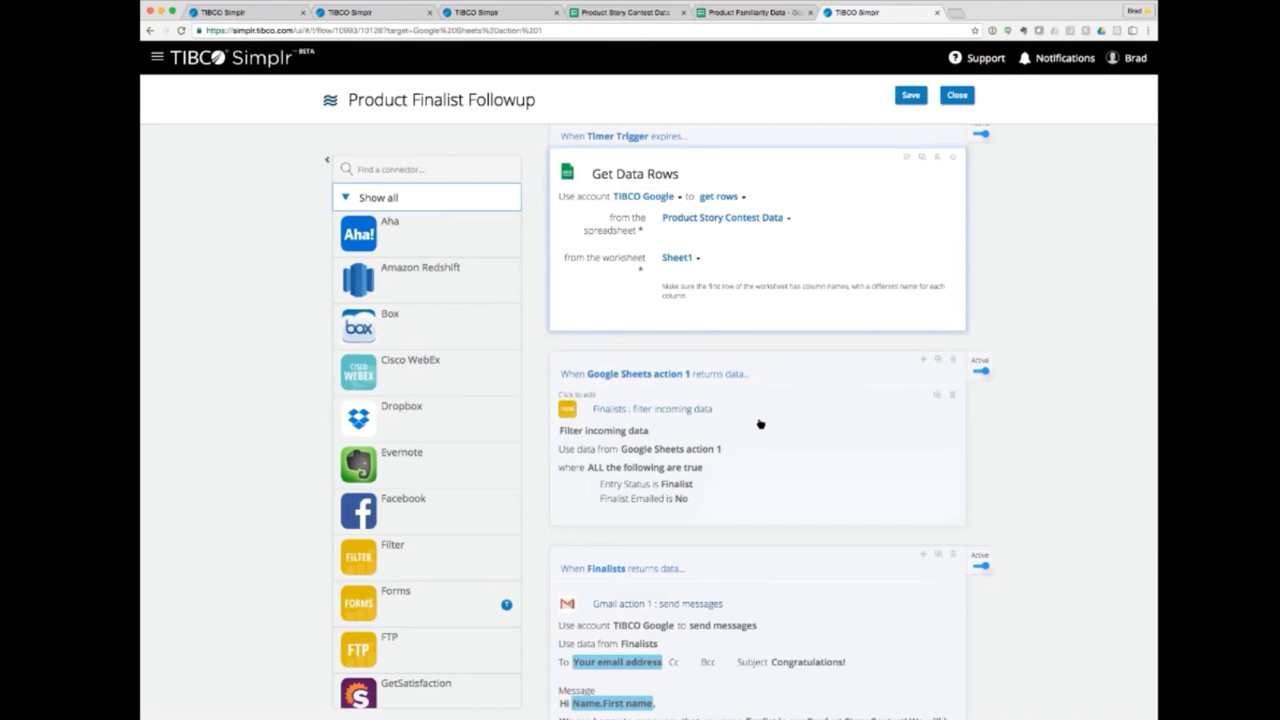
# Check the Finalists filter's Entry Status condition and set row 3's Entry Status to Finalist in the Product Story Contest Data sheet
pyautogui.click(791, 446)
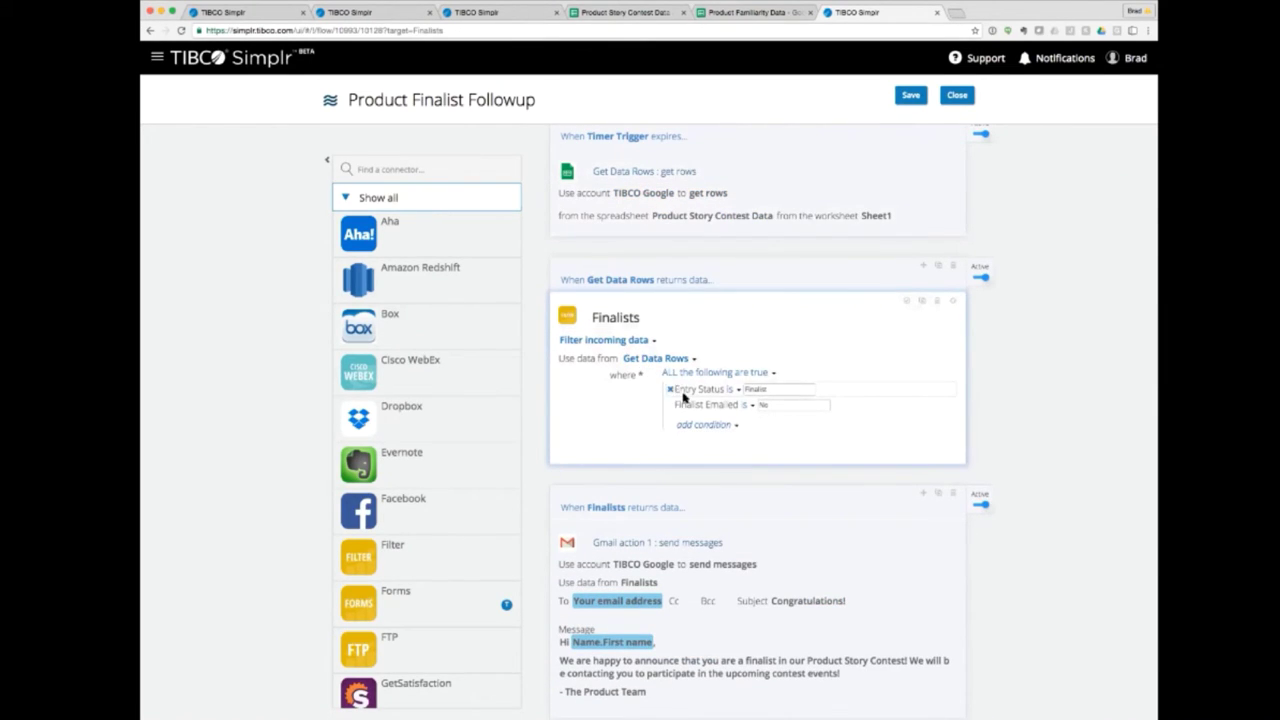
pyautogui.doubleClick(753, 392)
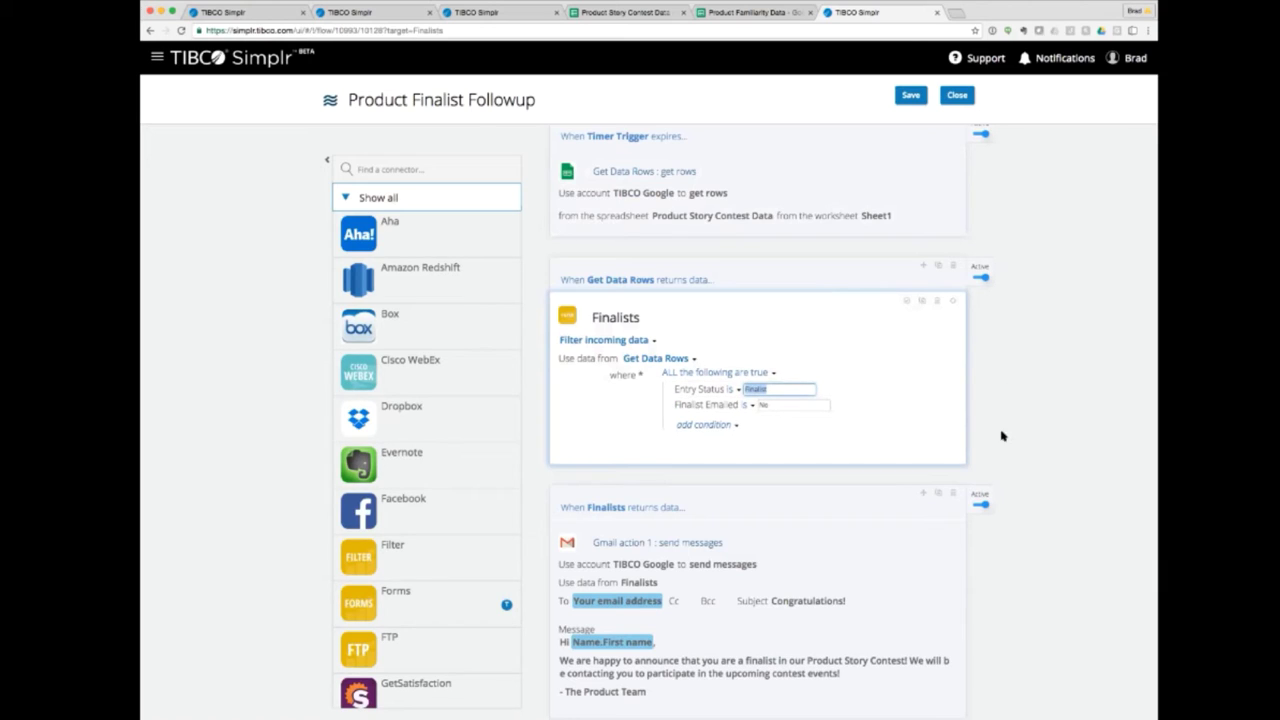
pyautogui.click(740, 12)
pyautogui.click(643, 12)
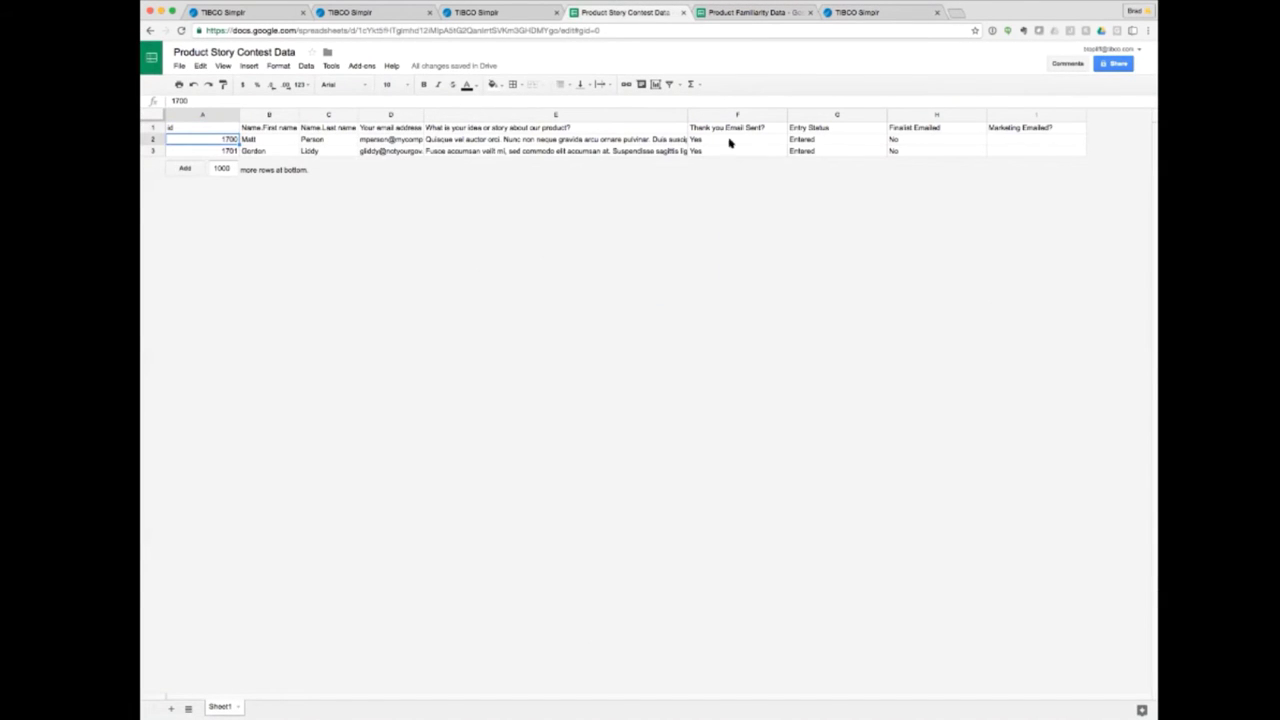
pyautogui.click(807, 151)
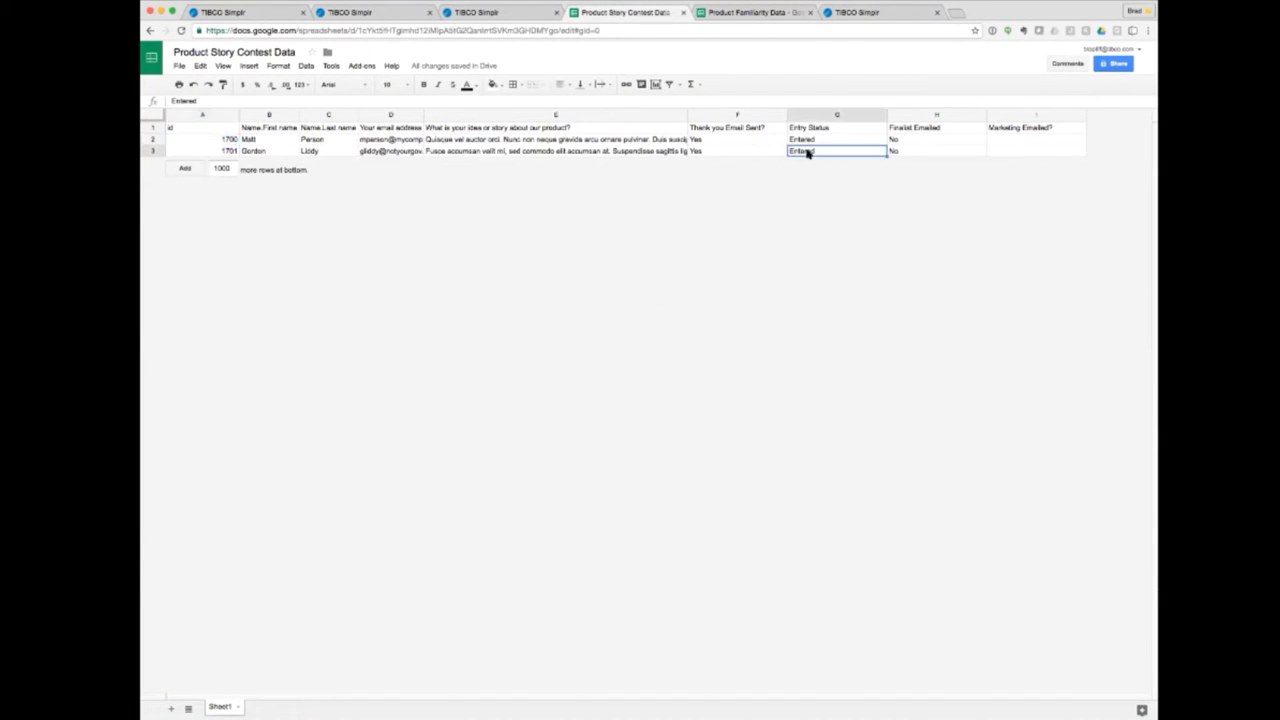
pyautogui.doubleClick(806, 151)
pyautogui.write('Finalist')
pyautogui.click(820, 260)
# Review the Congratulations email action and the Finalist Emailed update mapping in the Product Finalist Followup flow
pyautogui.click(503, 12)
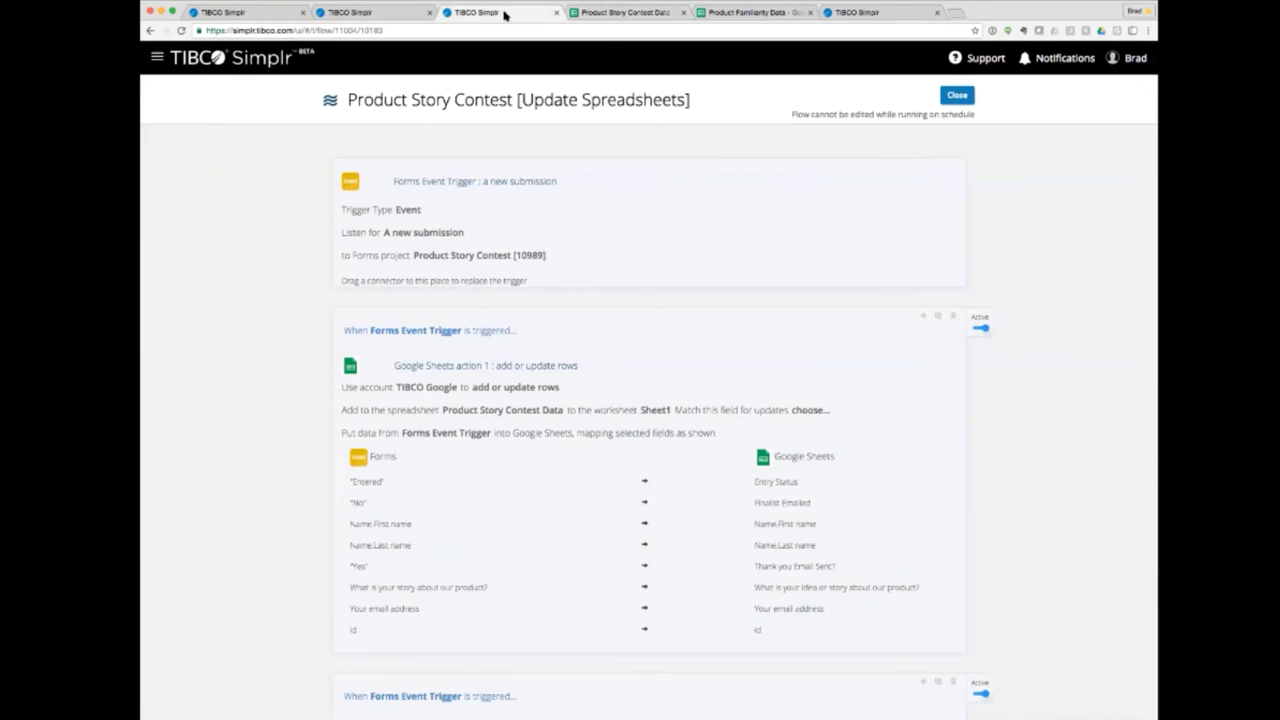
pyautogui.click(866, 13)
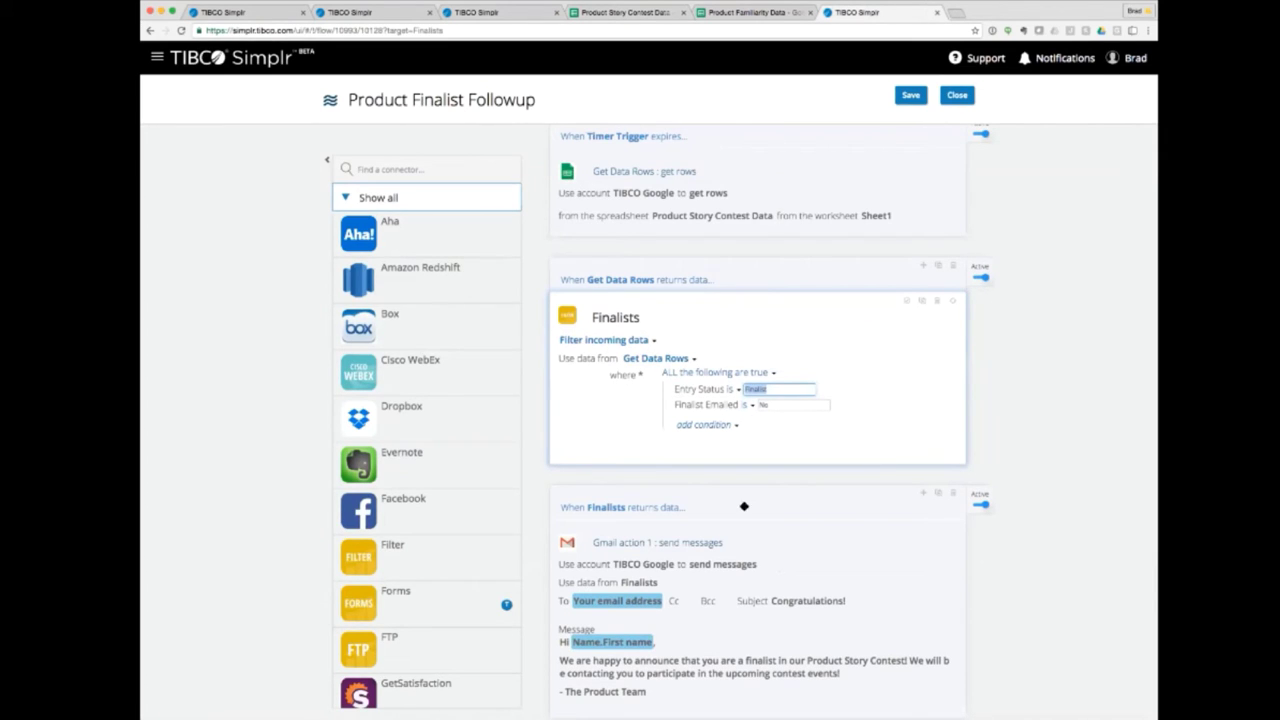
pyautogui.click(738, 485)
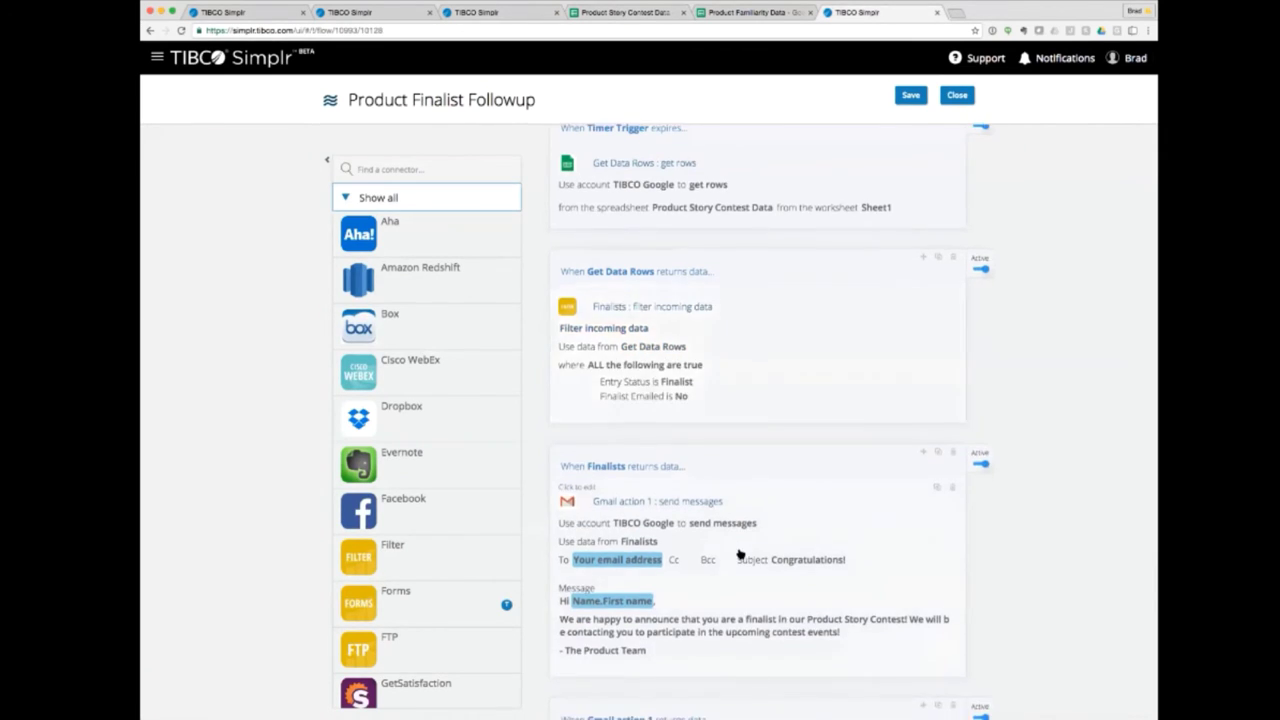
pyautogui.scroll(-1, 740, 540)
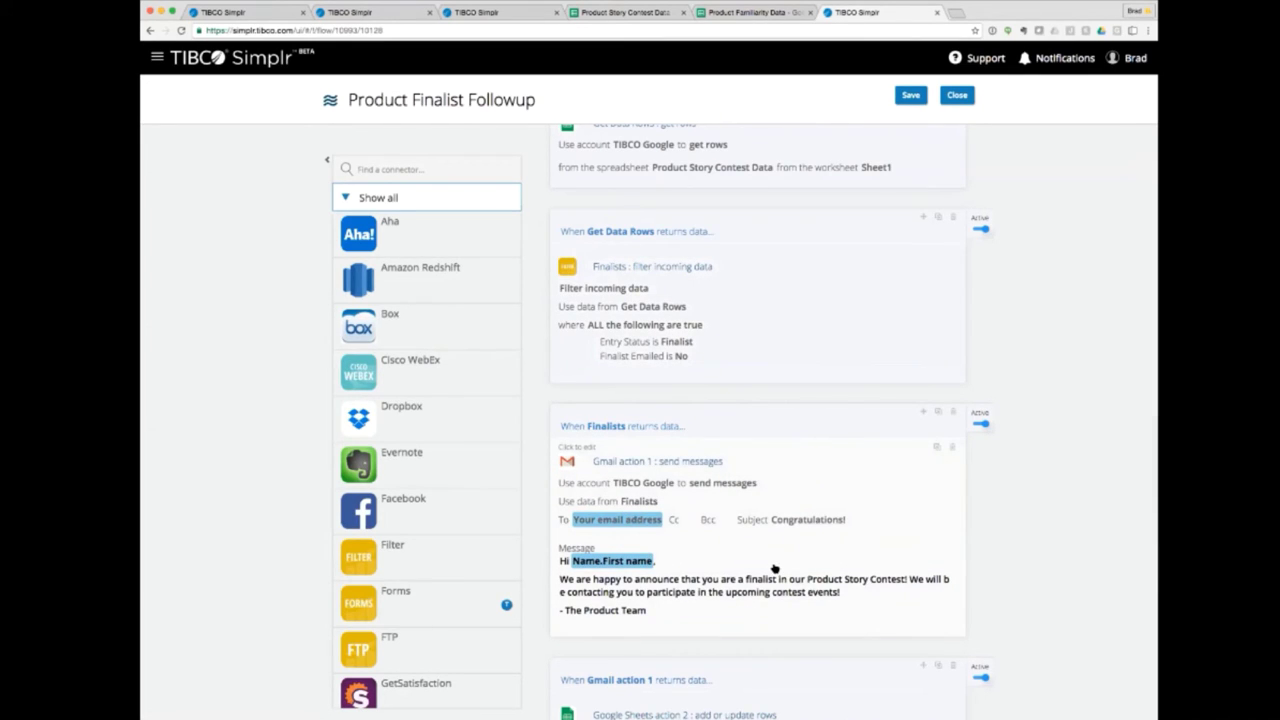
pyautogui.scroll(-6, 774, 568)
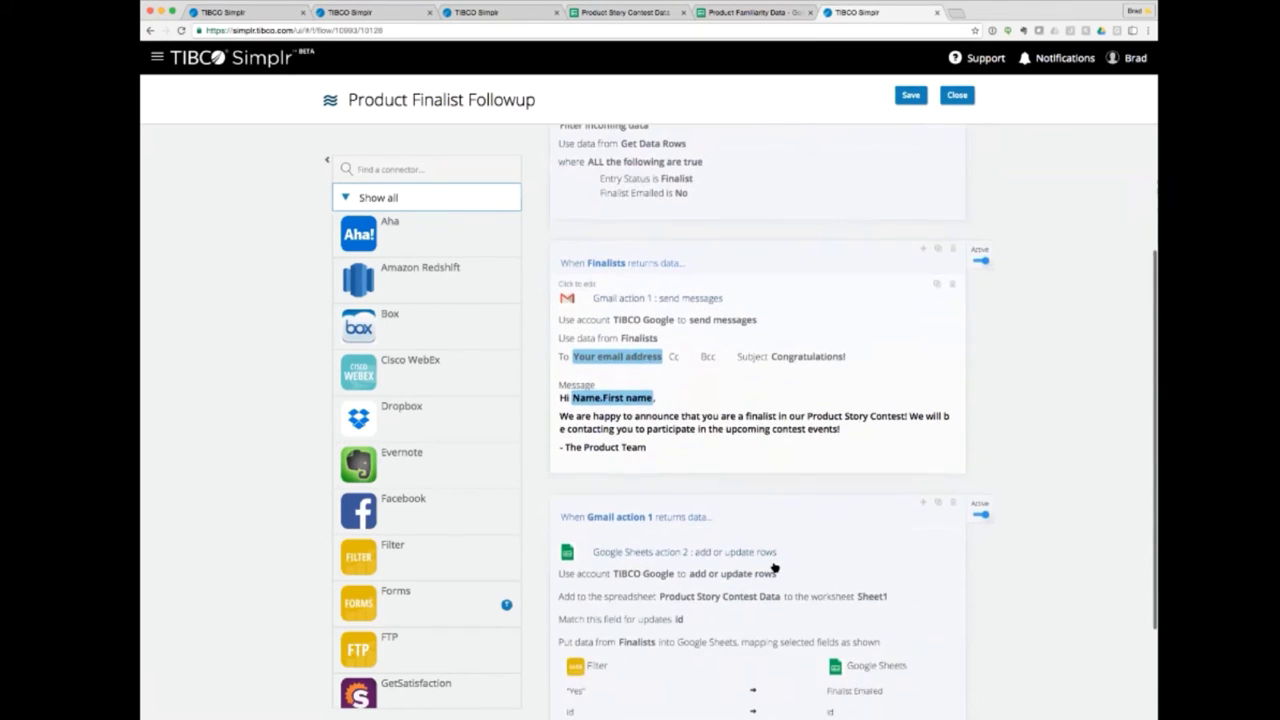
pyautogui.scroll(-1, 691, 449)
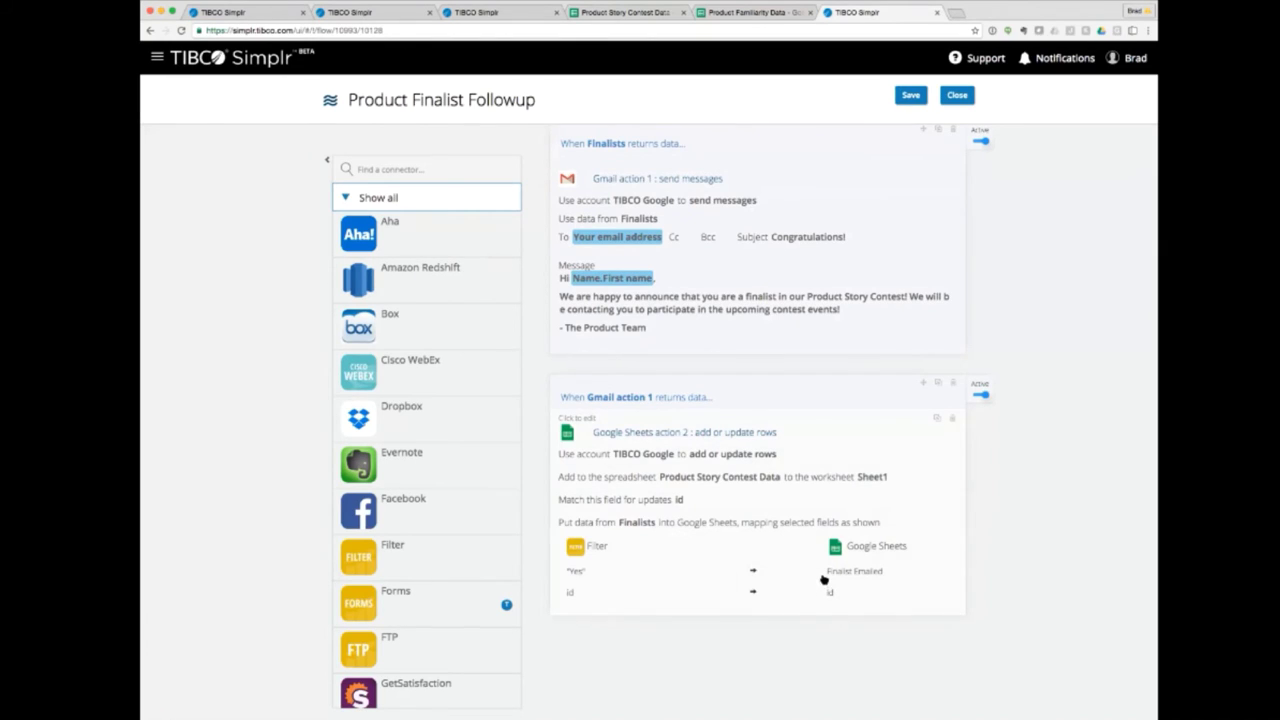
# Save and close the Product Finalist Followup flow, and turn on running it on schedule, accepting the reminder to test
pyautogui.click(912, 95)
pyautogui.click(956, 96)
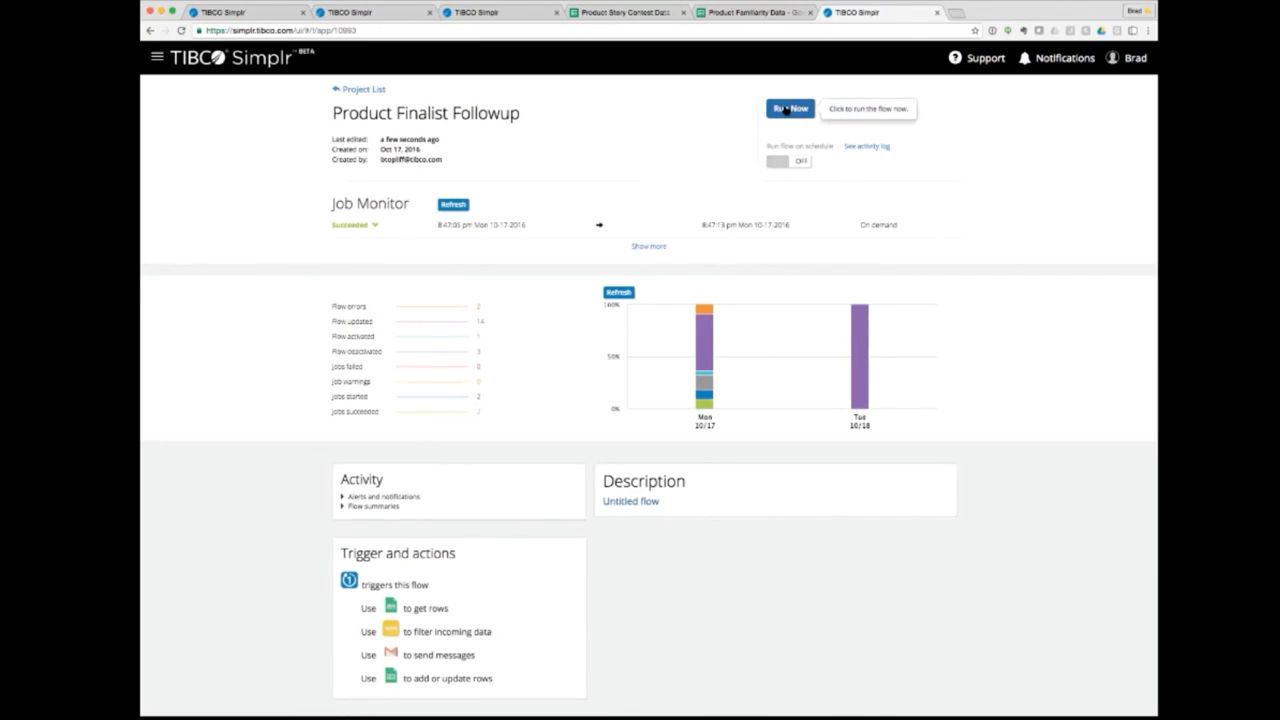
pyautogui.click(789, 163)
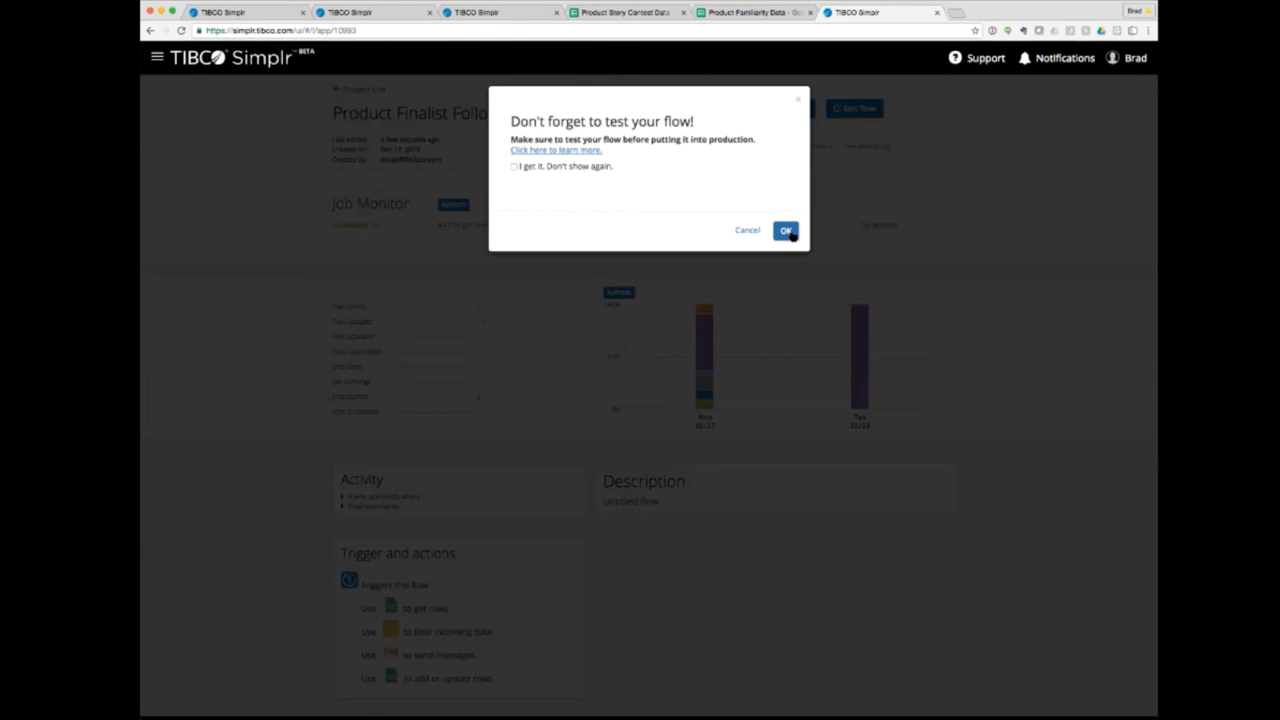
pyautogui.click(787, 231)
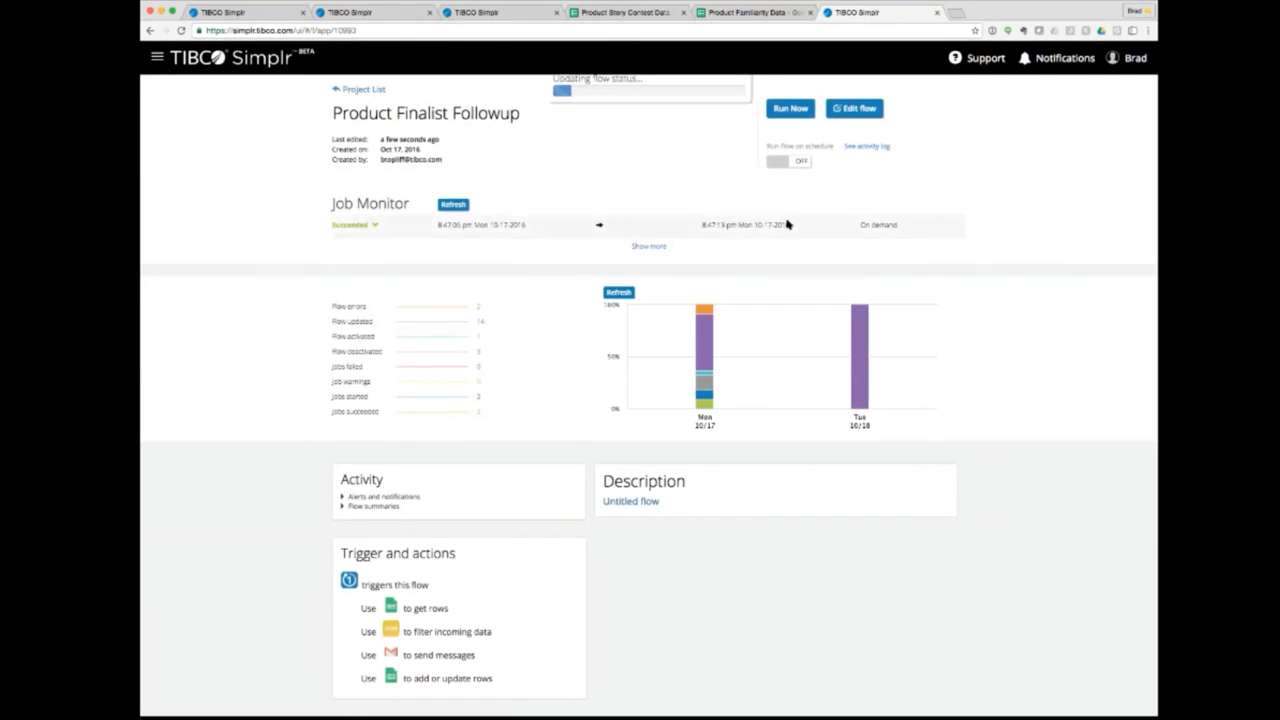
# Check row 3's Finalist Emailed and Marketing Emailed? cells in the Product Story Contest Data sheet and the flow's job status in TIBCO Simplr
pyautogui.click(630, 13)
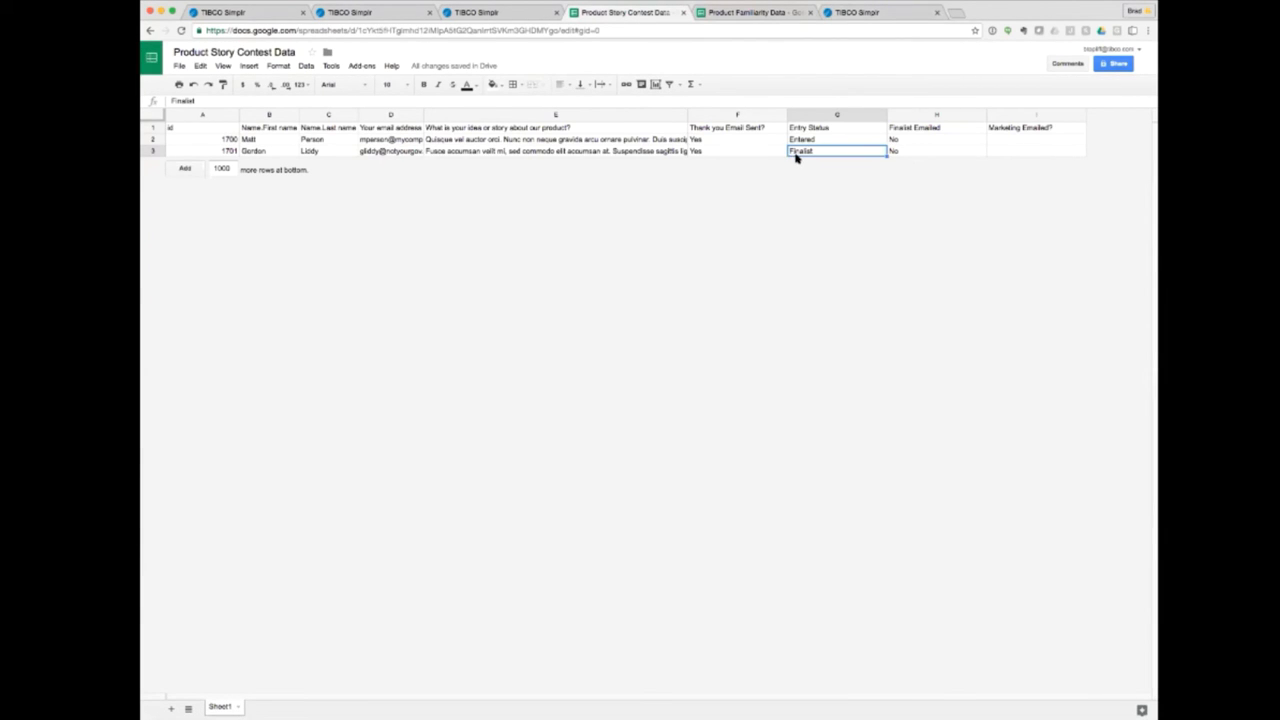
pyautogui.click(913, 150)
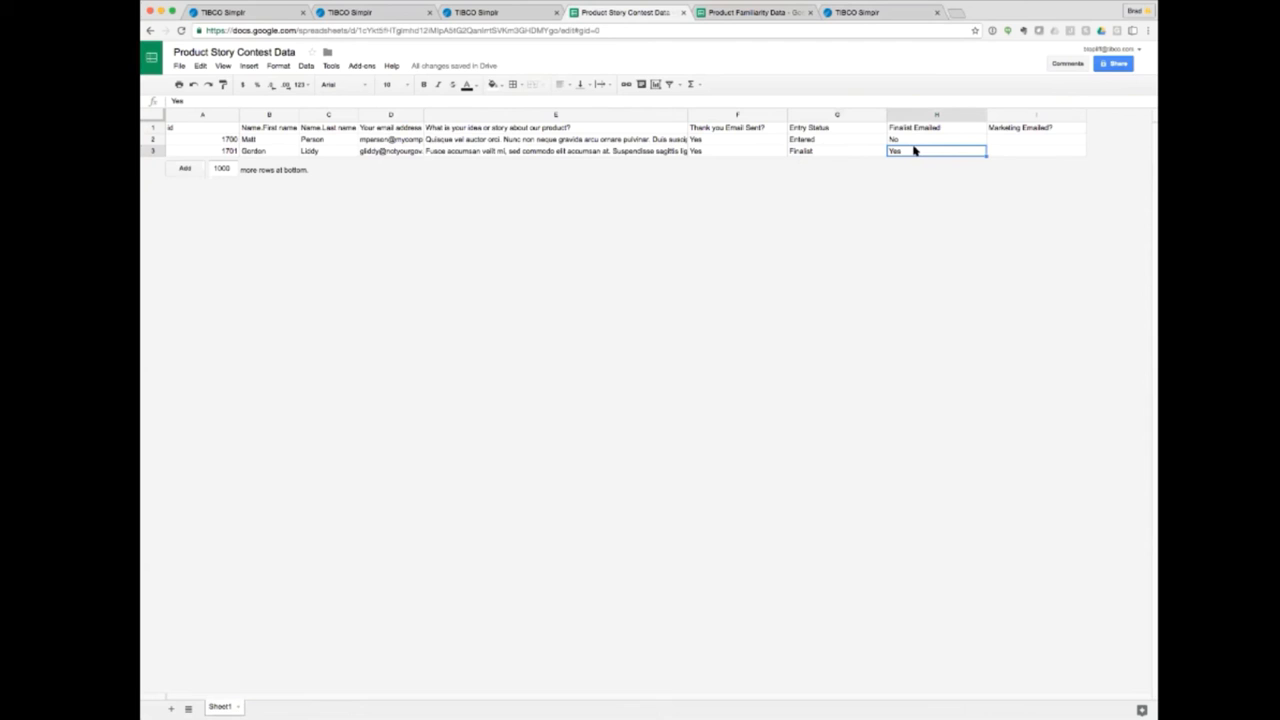
pyautogui.click(1025, 152)
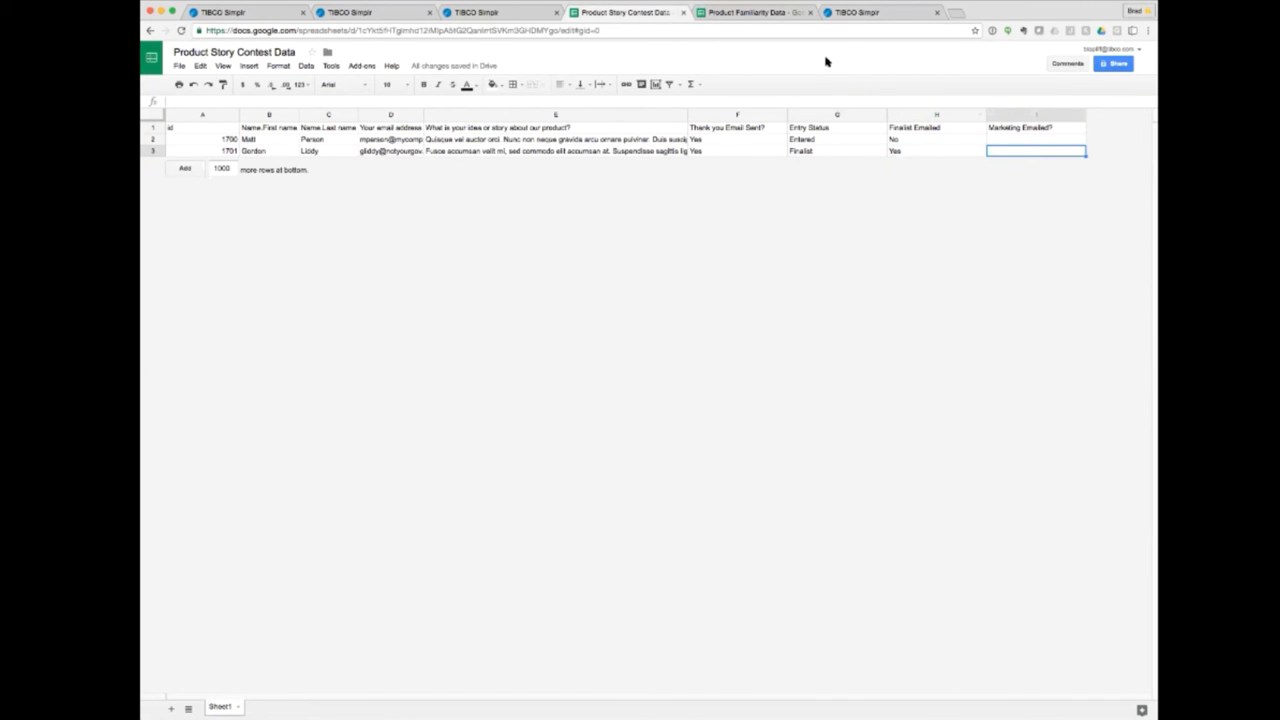
pyautogui.click(868, 15)
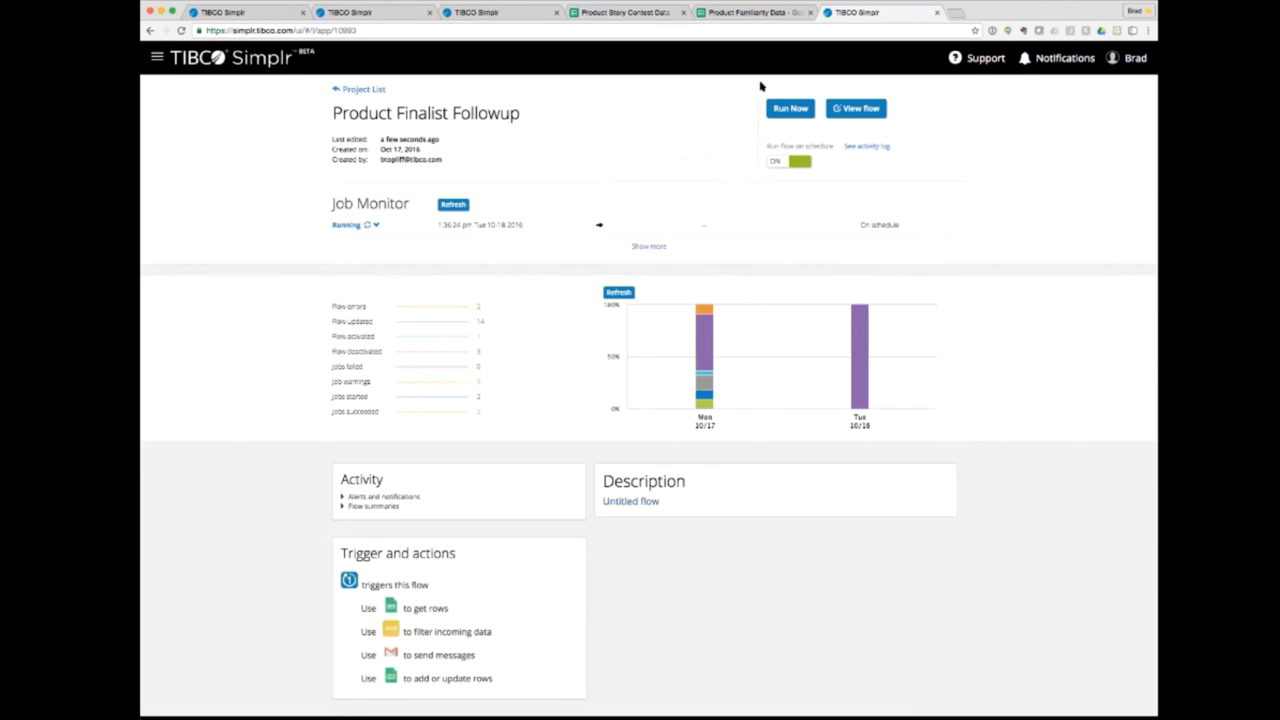
pyautogui.click(625, 13)
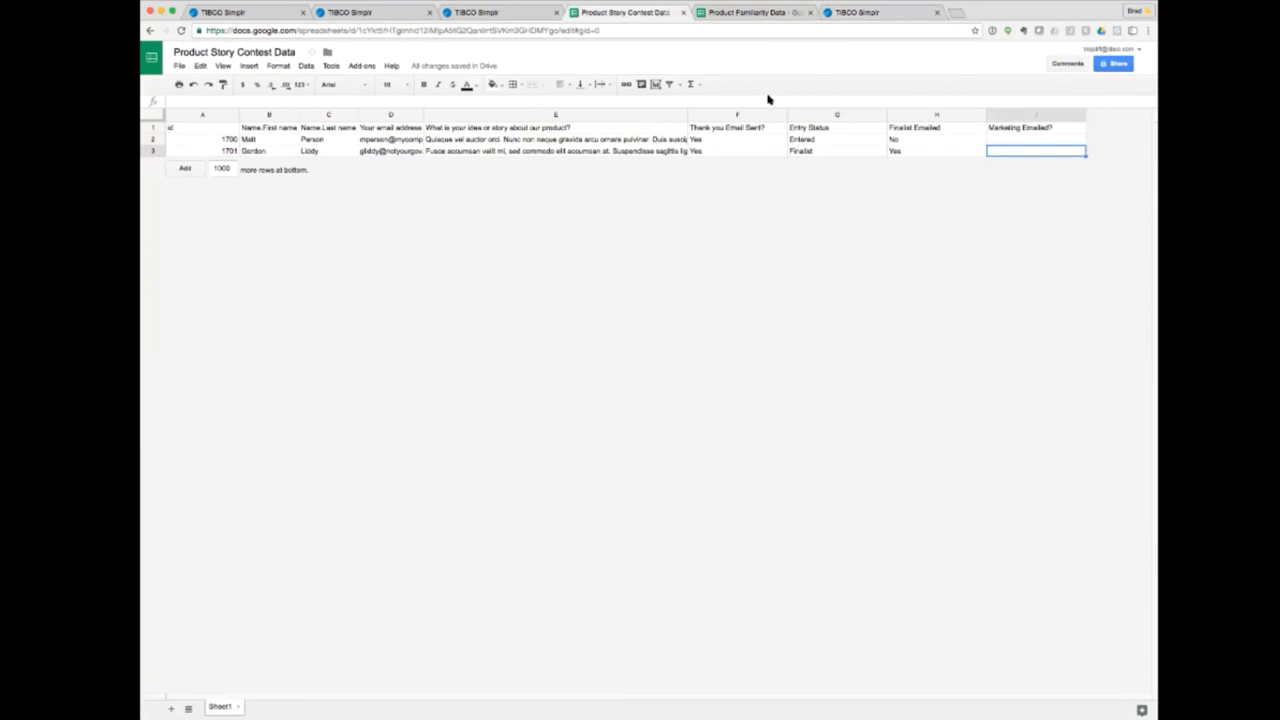